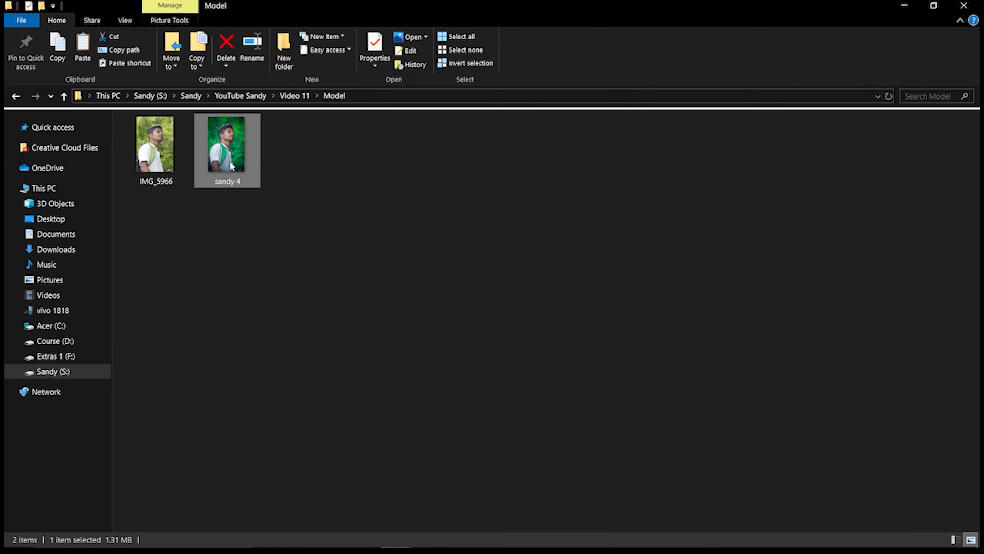
# - Drag the sandy 4 photo from the Model folder into Photoshop as a new layer
pyautogui.moveTo(228, 151)
pyautogui.mouseDown()
pyautogui.moveTo(419, 538)
pyautogui.moveTo(397, 390)
pyautogui.mouseUp()
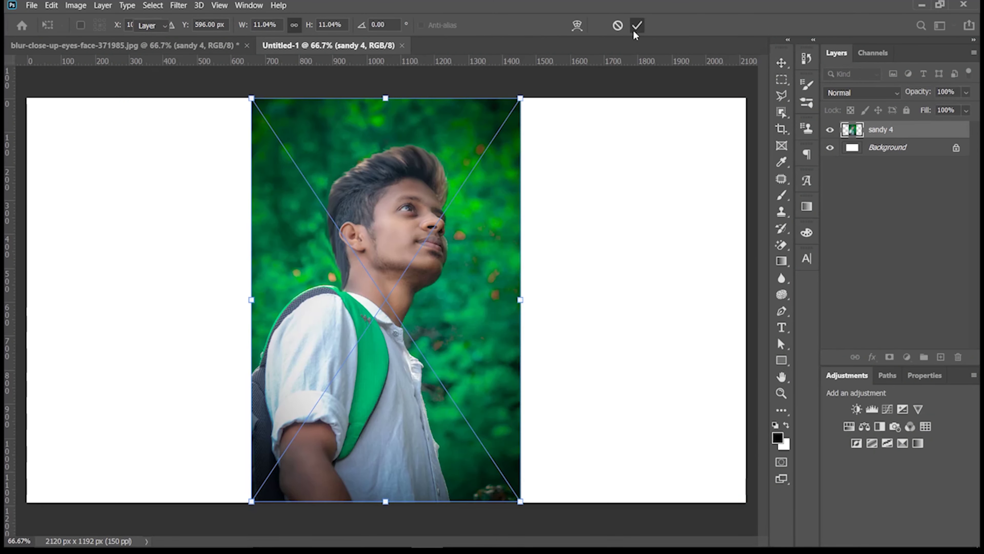
# - Commit the placed sandy 4 image and duplicate it into a sandy 4 copy layer
pyautogui.click(637, 25)
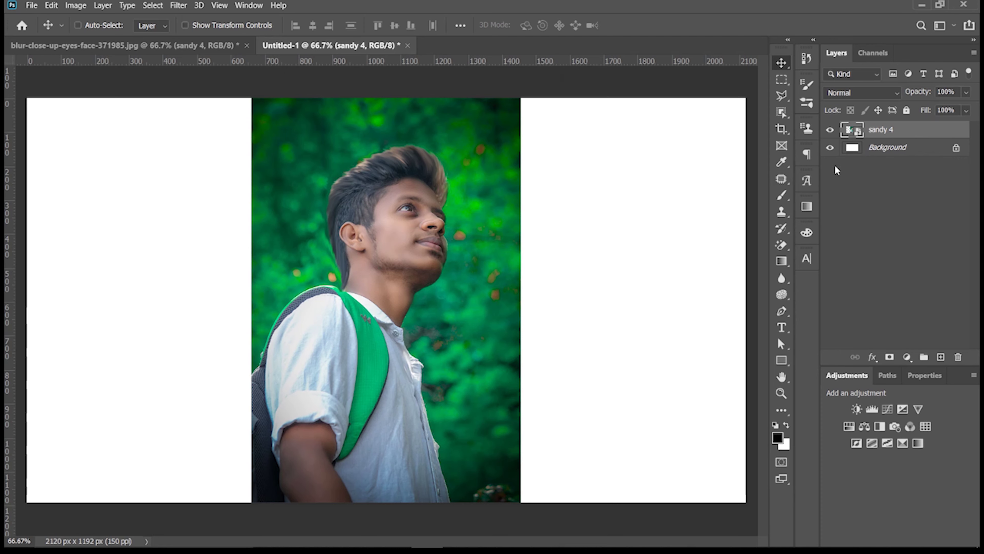
pyautogui.press('ctrl')
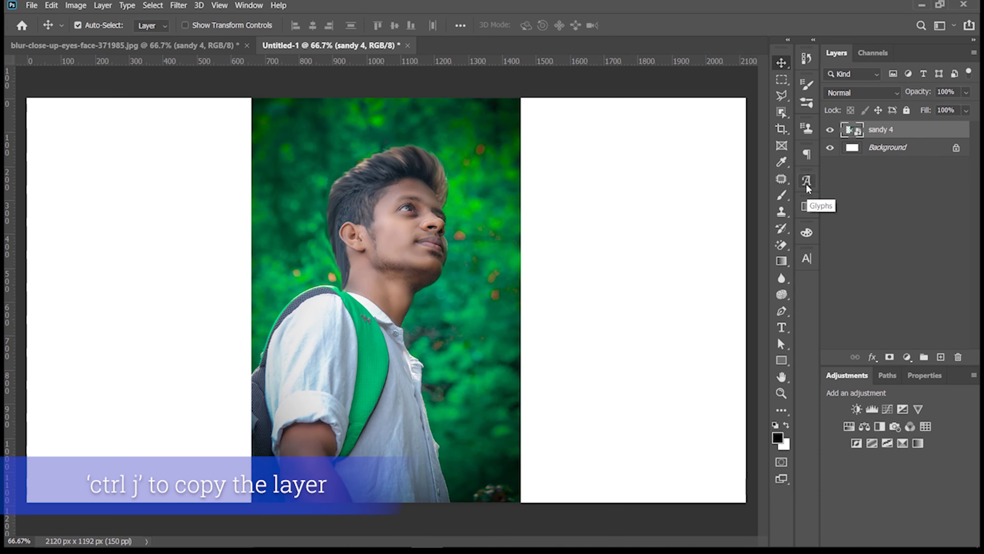
pyautogui.hotkey('ctrl', 'j')
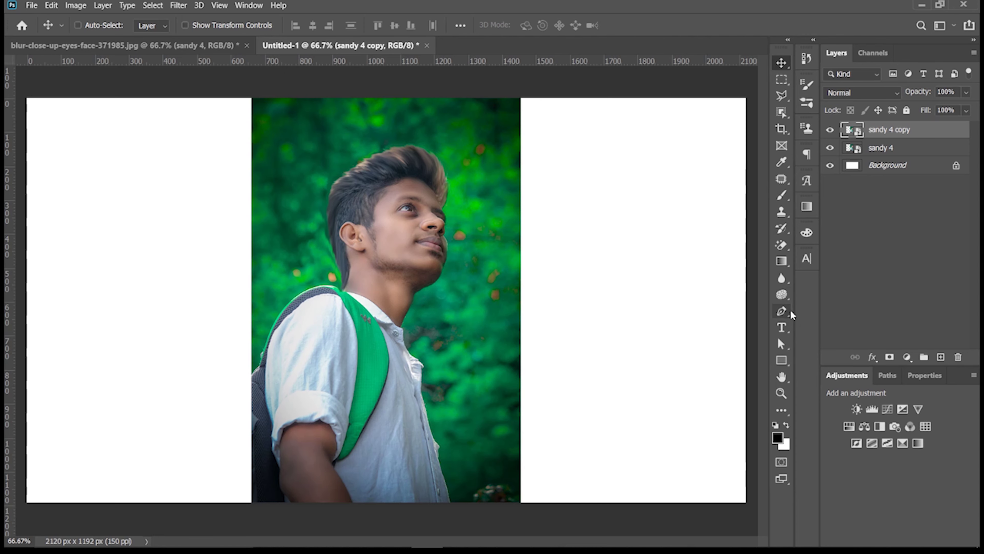
# - Select the man with Object Selection, mask the copy to him, and hide sandy 4
pyautogui.click(782, 112)
pyautogui.click(818, 113)
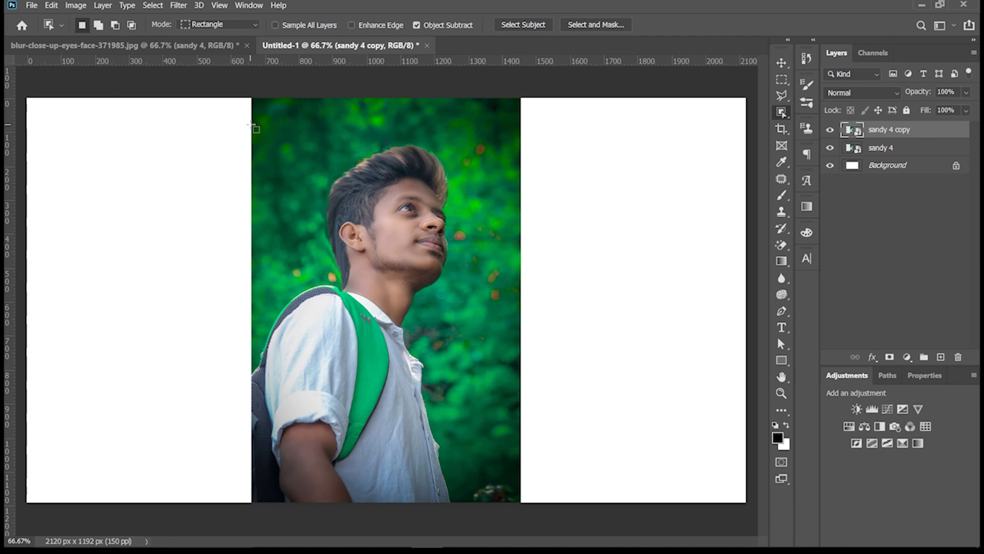
pyautogui.moveTo(250, 122)
pyautogui.mouseDown()
pyautogui.moveTo(345, 313)
pyautogui.moveTo(476, 492)
pyautogui.mouseUp()
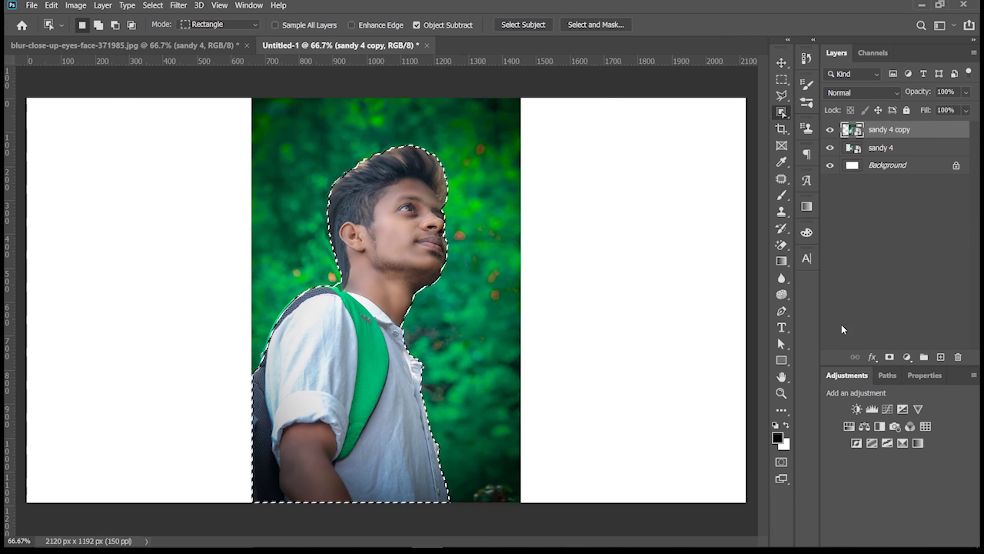
pyautogui.click(890, 359)
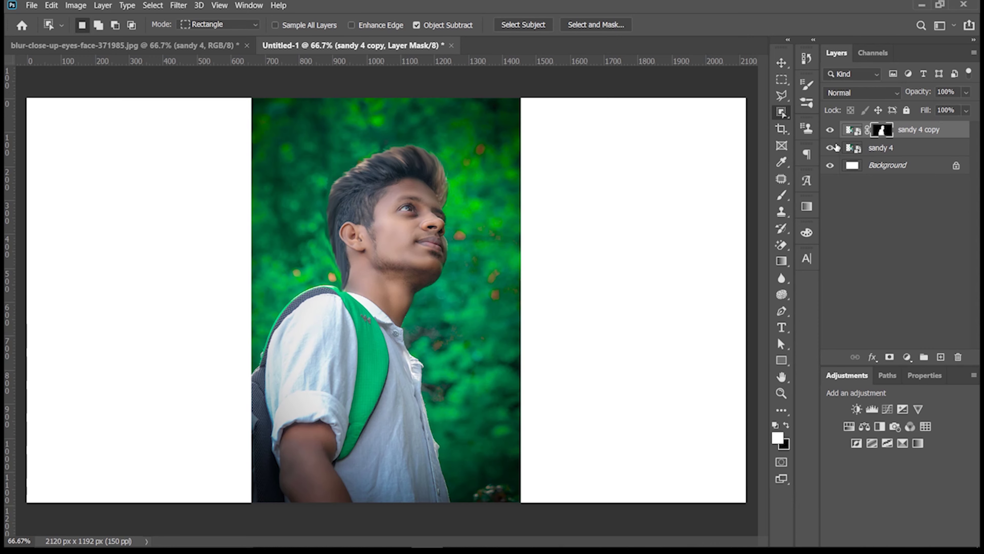
pyautogui.click(831, 147)
pyautogui.click(832, 148)
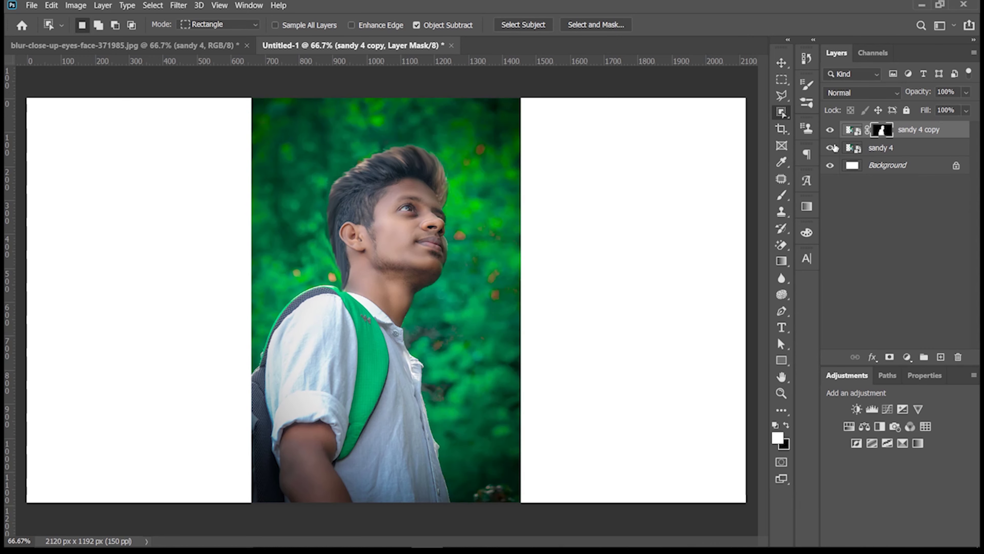
pyautogui.click(832, 148)
pyautogui.hotkey('ctrl', '+')
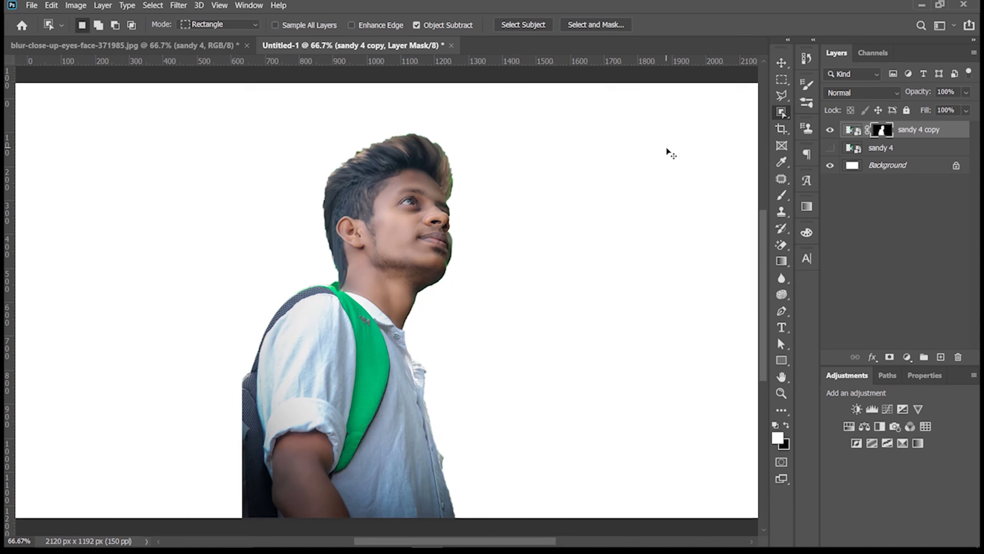
pyautogui.hotkey('ctrl', '+')
pyautogui.hotkey('ctrl', '+')
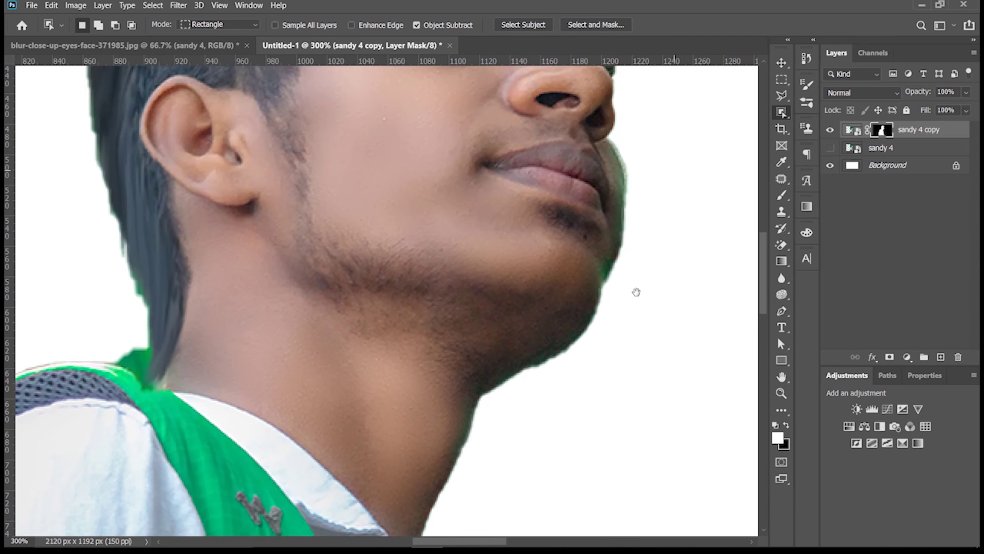
pyautogui.moveTo(637, 292); pyautogui.dragTo(621, 325)
pyautogui.moveTo(622, 271); pyautogui.dragTo(604, 359)
pyautogui.moveTo(545, 241); pyautogui.dragTo(538, 411)
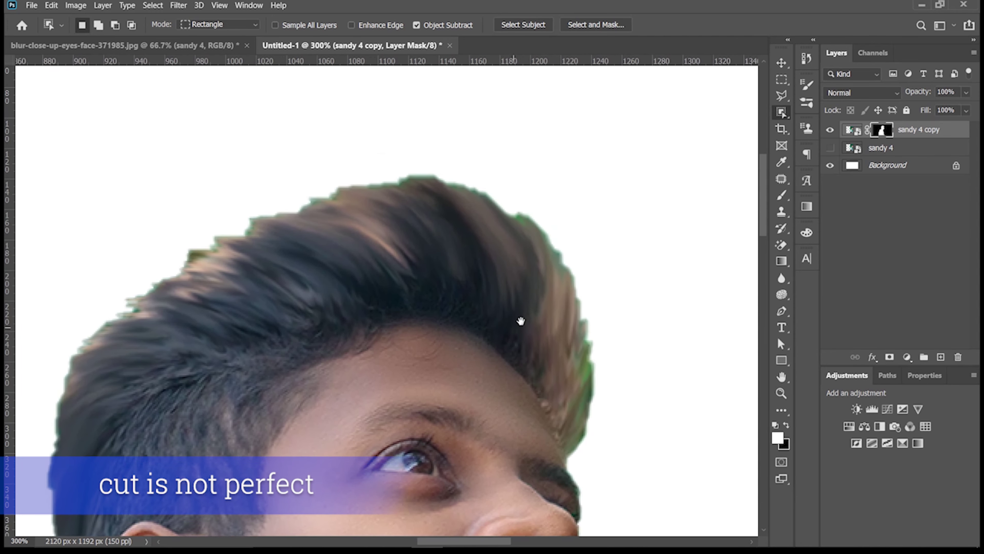
pyautogui.moveTo(419, 383)
pyautogui.mouseDown()
pyautogui.moveTo(490, 310)
pyautogui.moveTo(484, 355)
pyautogui.moveTo(477, 271)
pyautogui.mouseUp()
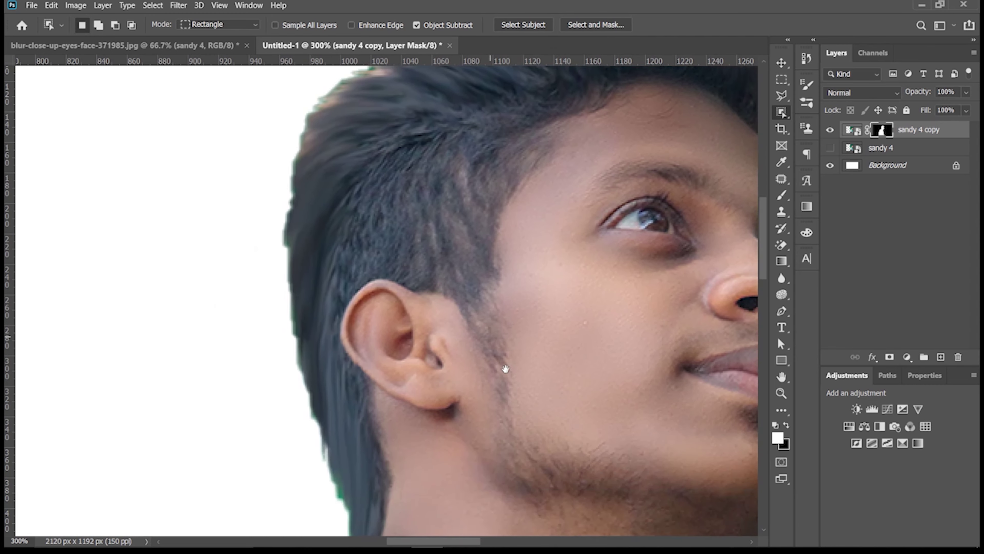
pyautogui.moveTo(505, 369); pyautogui.dragTo(477, 263)
pyautogui.moveTo(419, 417)
pyautogui.mouseDown()
pyautogui.moveTo(406, 279)
pyautogui.moveTo(594, 220)
pyautogui.mouseUp()
pyautogui.moveTo(500, 310); pyautogui.dragTo(474, 184)
pyautogui.moveTo(450, 349)
pyautogui.mouseDown()
pyautogui.moveTo(450, 264)
pyautogui.moveTo(325, 209)
pyautogui.mouseUp()
pyautogui.moveTo(534, 313)
pyautogui.mouseDown()
pyautogui.moveTo(460, 286)
pyautogui.moveTo(257, 286)
pyautogui.mouseUp()
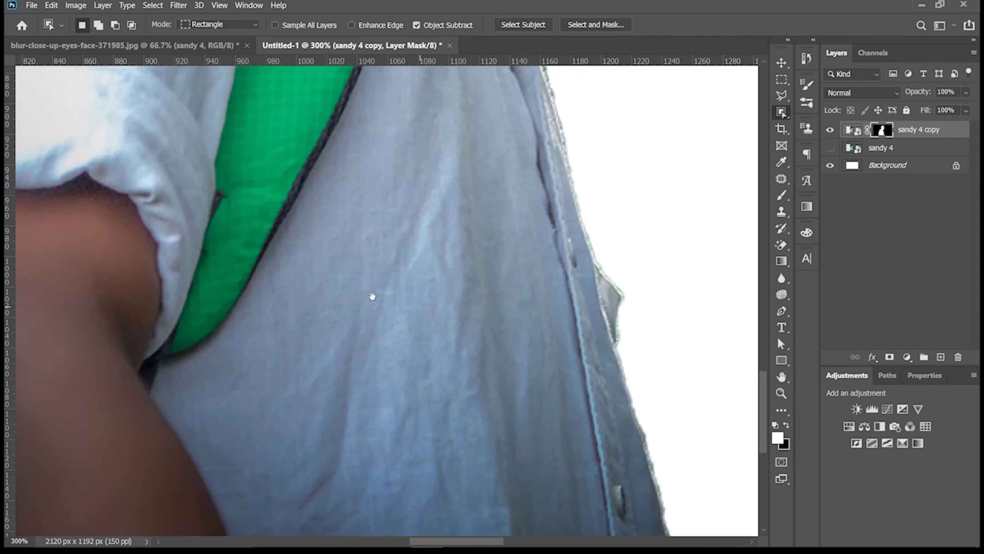
pyautogui.moveTo(374, 293); pyautogui.dragTo(250, 279)
pyautogui.moveTo(506, 278); pyautogui.dragTo(437, 291)
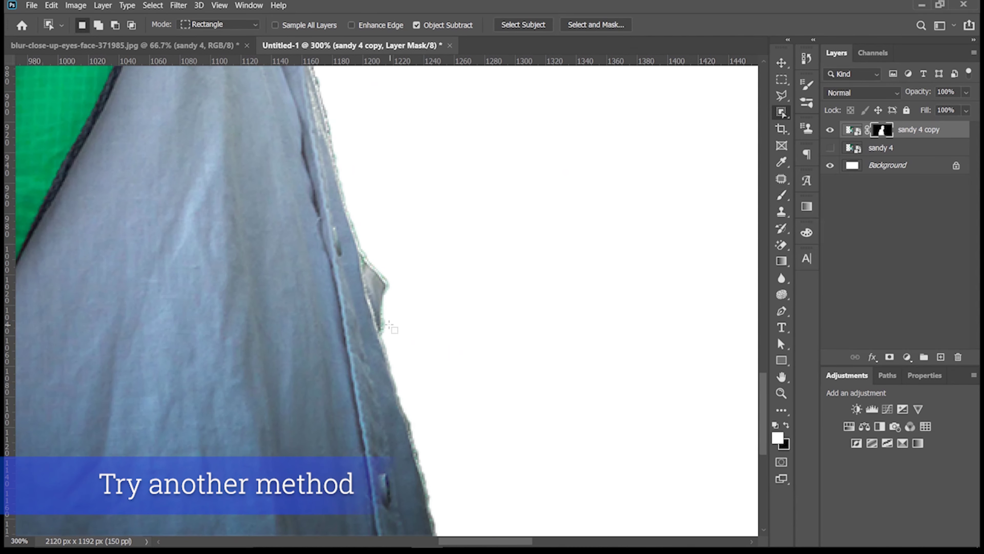
# - Delete the masked copy layer and duplicate sandy 4 again
pyautogui.press('p')
pyautogui.scroll(-3, 355, 443)
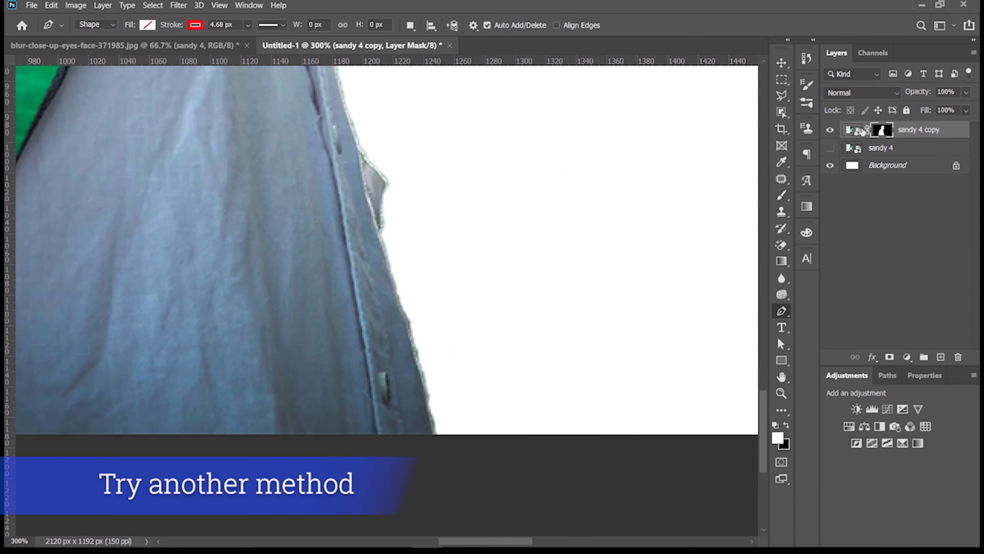
pyautogui.hotkey('ctrl', '2')
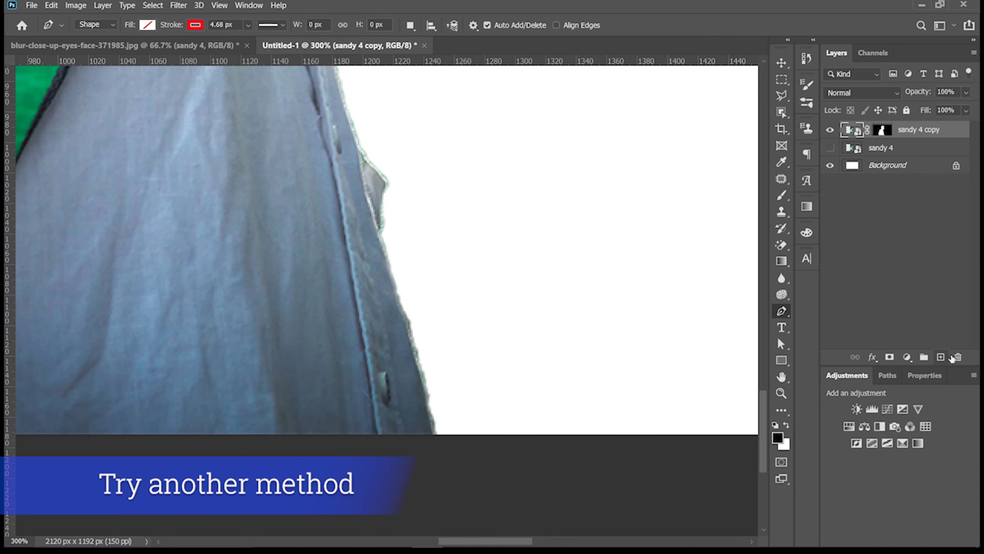
pyautogui.click(953, 356)
pyautogui.click(830, 129)
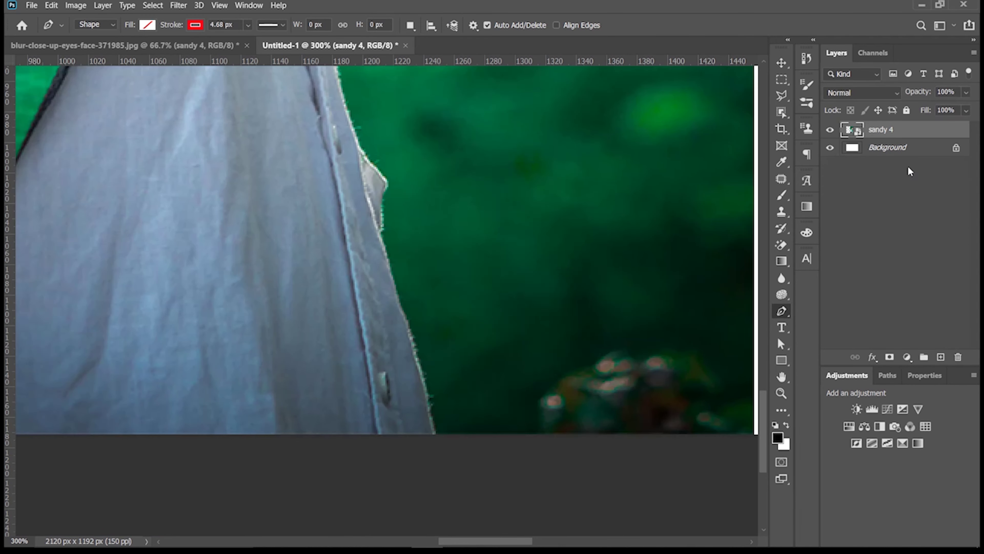
pyautogui.hotkey('ctrl', 'j')
# - Trace the man's shirt edge, collar, neck and jaw with the Pen in Path mode
pyautogui.click(435, 437)
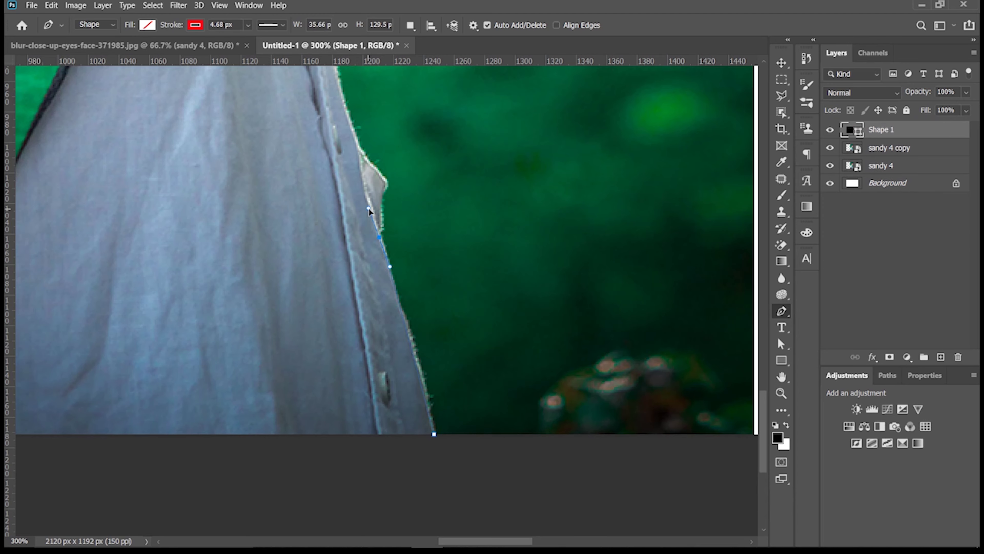
pyautogui.click(96, 25)
pyautogui.click(89, 42)
pyautogui.scroll(5, 318, 176)
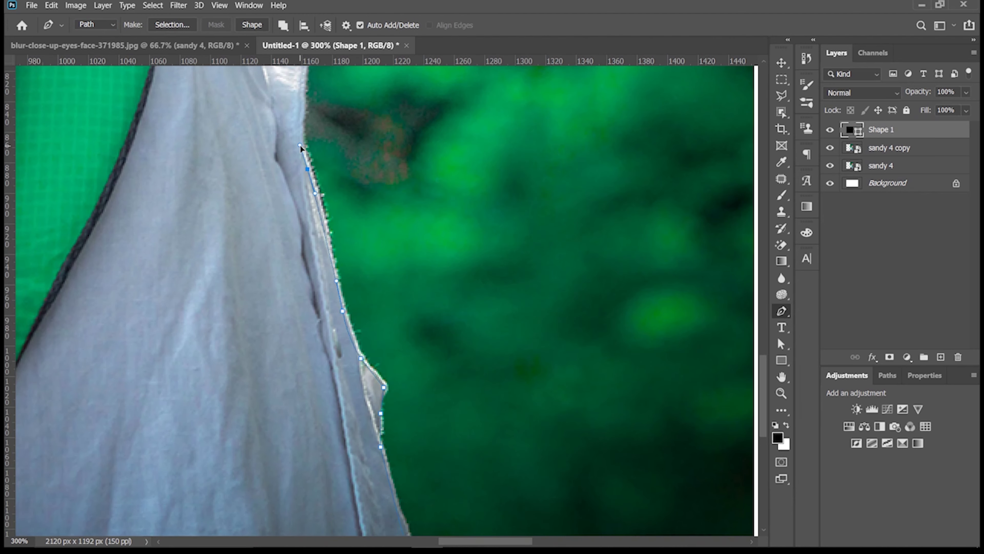
pyautogui.scroll(6, 341, 287)
pyautogui.click(273, 187)
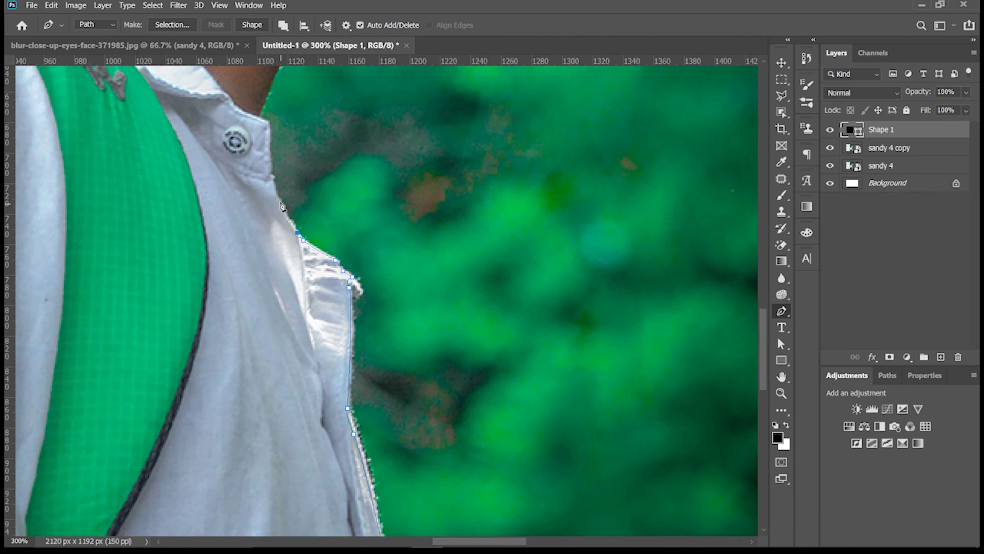
pyautogui.scroll(5, 336, 233)
pyautogui.click(346, 305)
pyautogui.scroll(4, 341, 310)
pyautogui.click(347, 408)
pyautogui.click(364, 358)
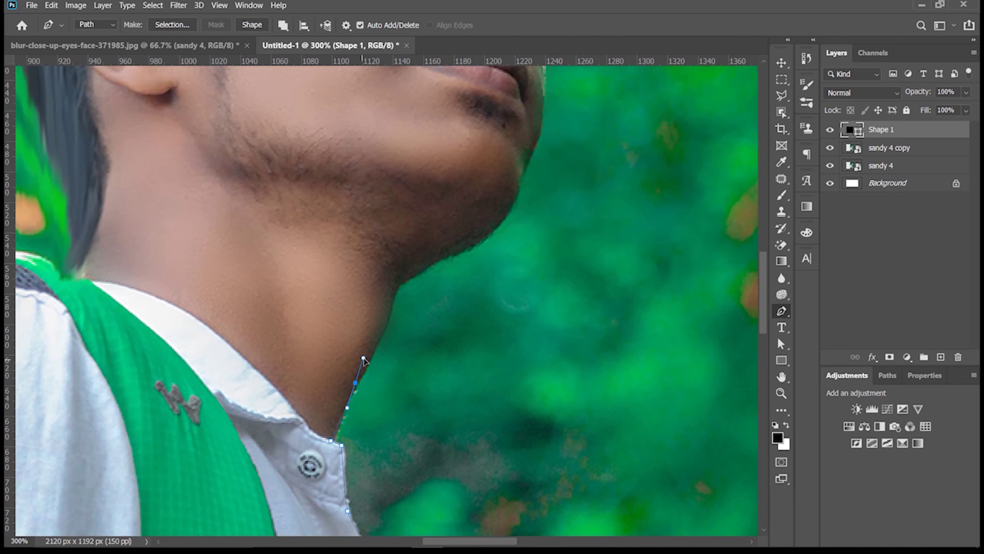
pyautogui.click(394, 297)
pyautogui.scroll(2, 394, 297)
pyautogui.click(492, 245)
pyautogui.scroll(3, 496, 272)
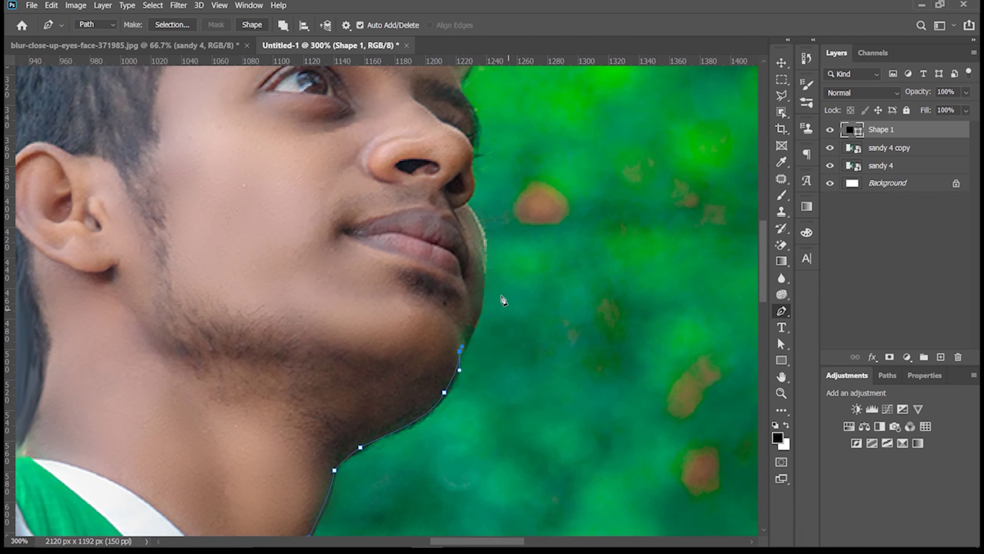
pyautogui.click(476, 271)
pyautogui.scroll(3, 499, 287)
pyautogui.click(451, 288)
# - Continue the path up the face and down the hair, close it, and make a selection
pyautogui.click(462, 237)
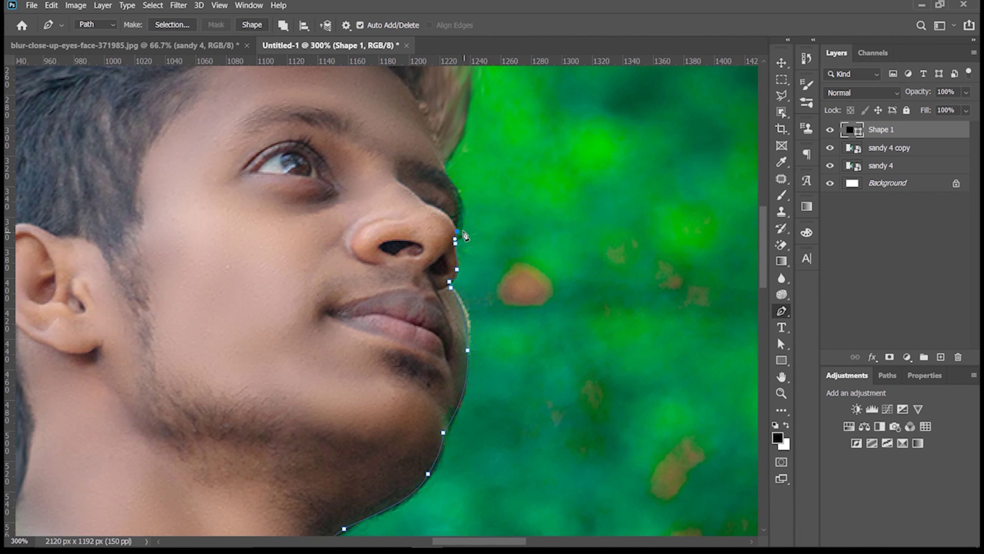
pyautogui.click(457, 197)
pyautogui.click(446, 166)
pyautogui.scroll(5, 517, 183)
pyautogui.scroll(5, 532, 260)
pyautogui.moveTo(539, 288); pyautogui.dragTo(494, 216)
pyautogui.scroll(-5, 494, 217)
pyautogui.hscroll(-5, 426, 271)
pyautogui.click(332, 225)
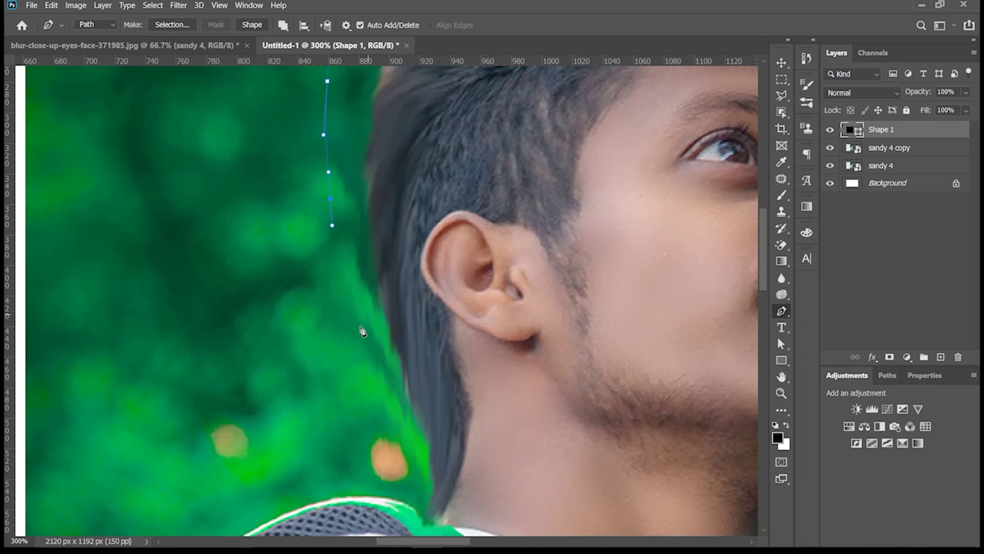
pyautogui.scroll(-5, 417, 520)
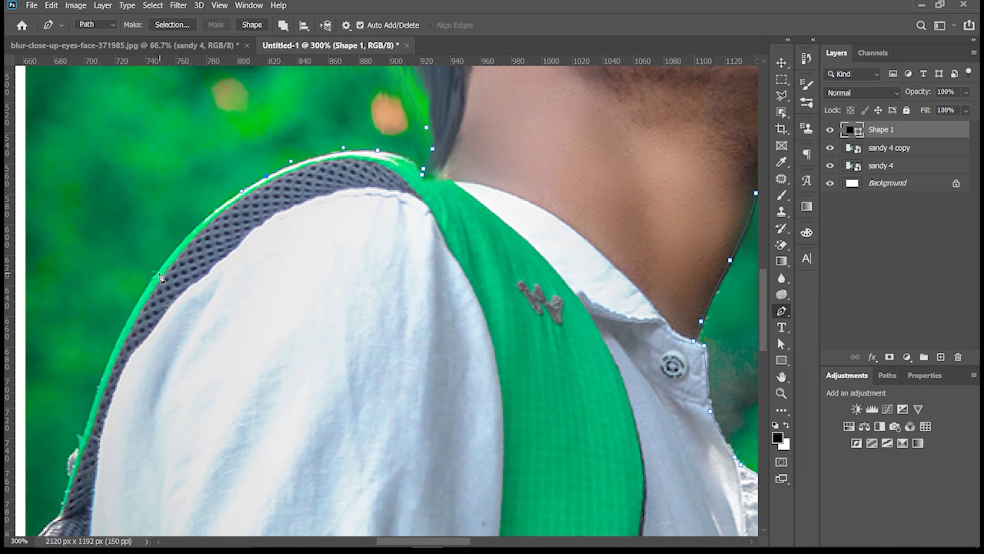
pyautogui.moveTo(155, 272); pyautogui.dragTo(125, 317)
pyautogui.scroll(-1, 85, 367)
pyautogui.scroll(-3, 68, 442)
pyautogui.scroll(-3, 380, 450)
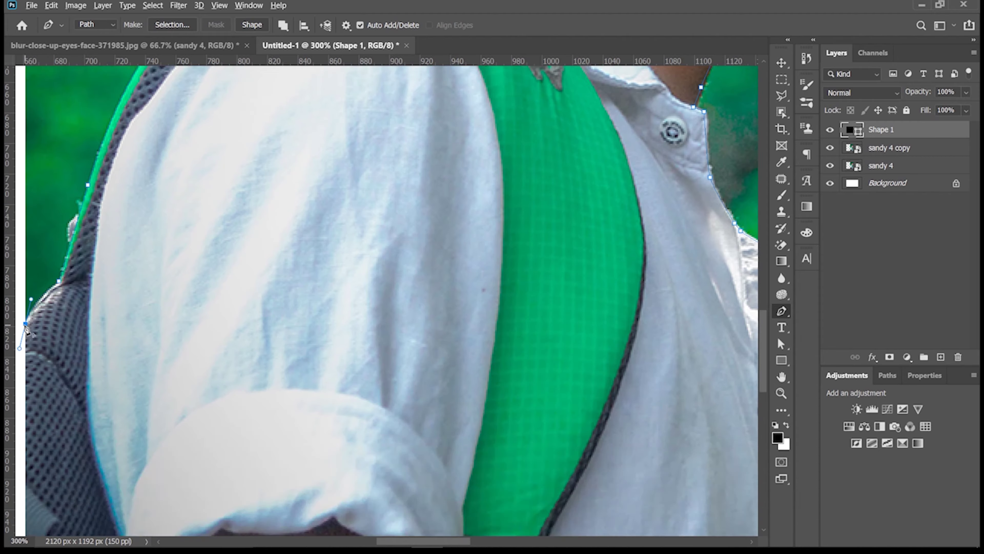
pyautogui.scroll(-3, 380, 454)
pyautogui.hotkey('ctrl', '-')
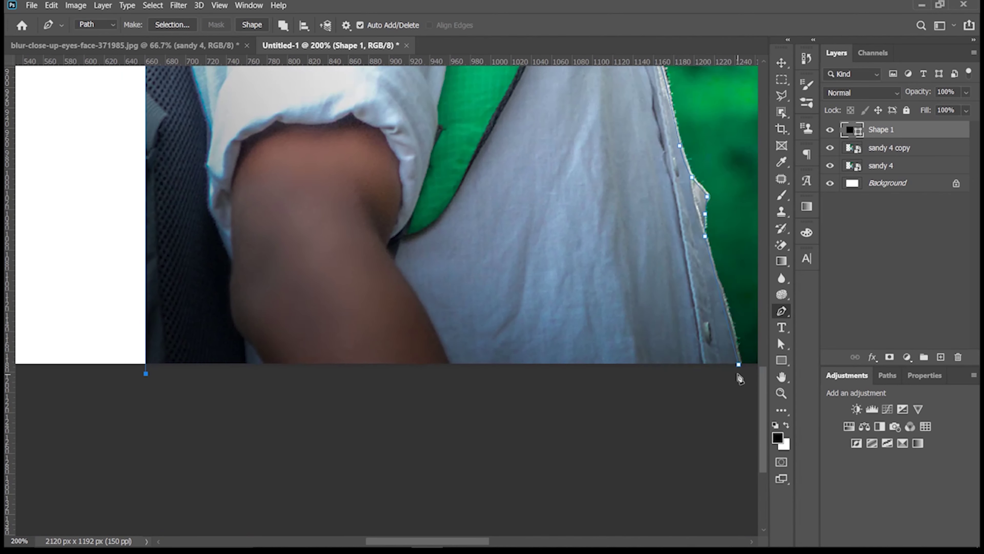
pyautogui.click(739, 365)
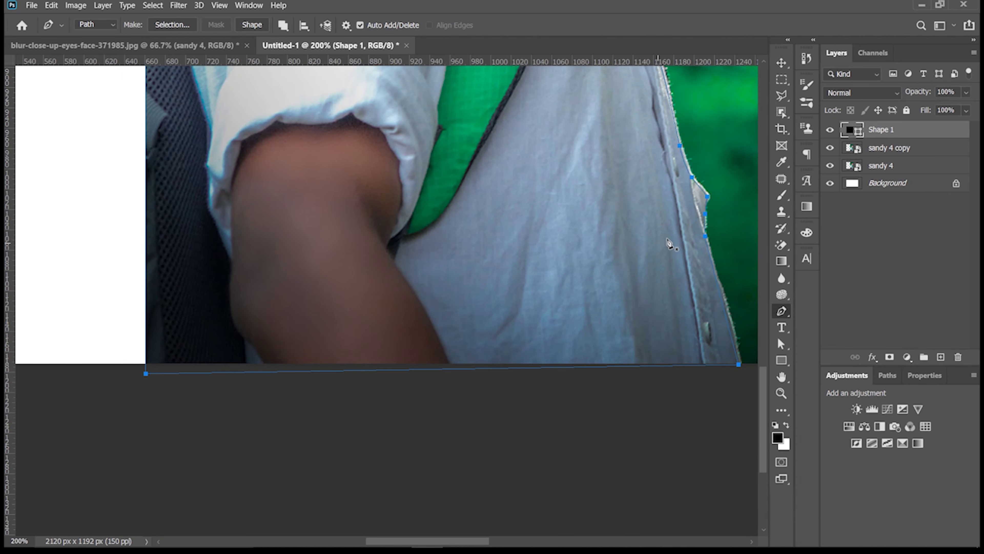
pyautogui.rightClick(667, 239)
pyautogui.click(709, 291)
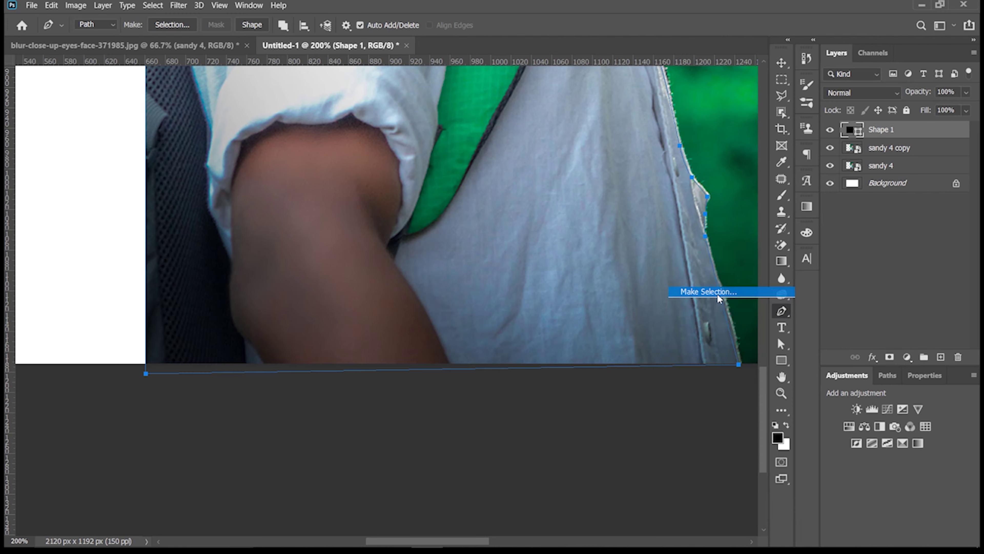
# - Turn the path selection into a mask on sandy 4 copy, hiding sandy 4 and Shape 1
pyautogui.press('Return')
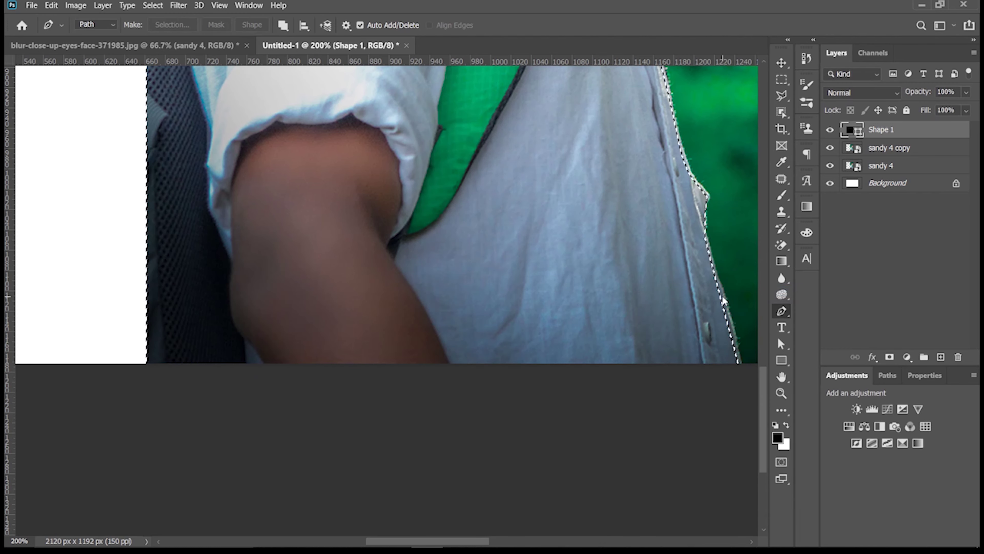
pyautogui.hotkey('ctrl', '0')
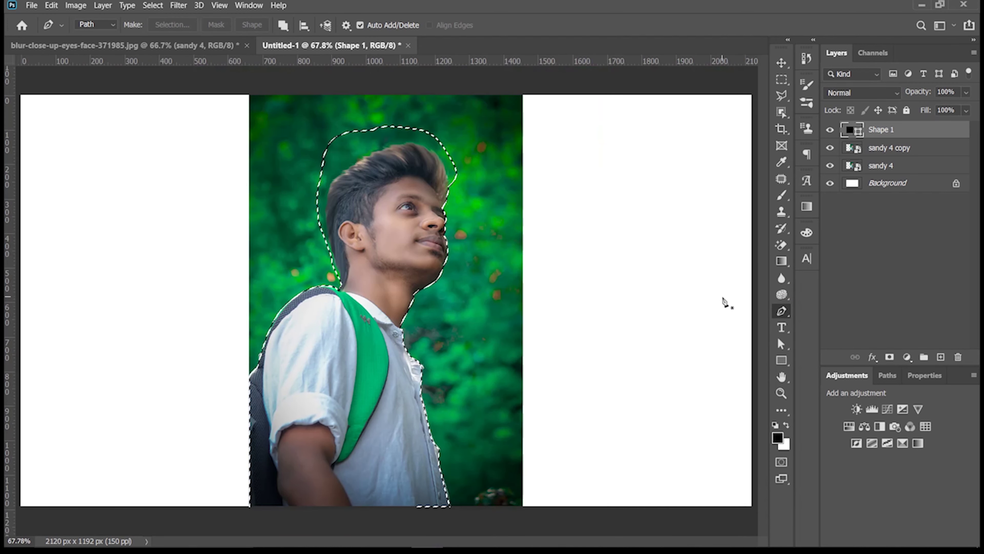
pyautogui.click(890, 356)
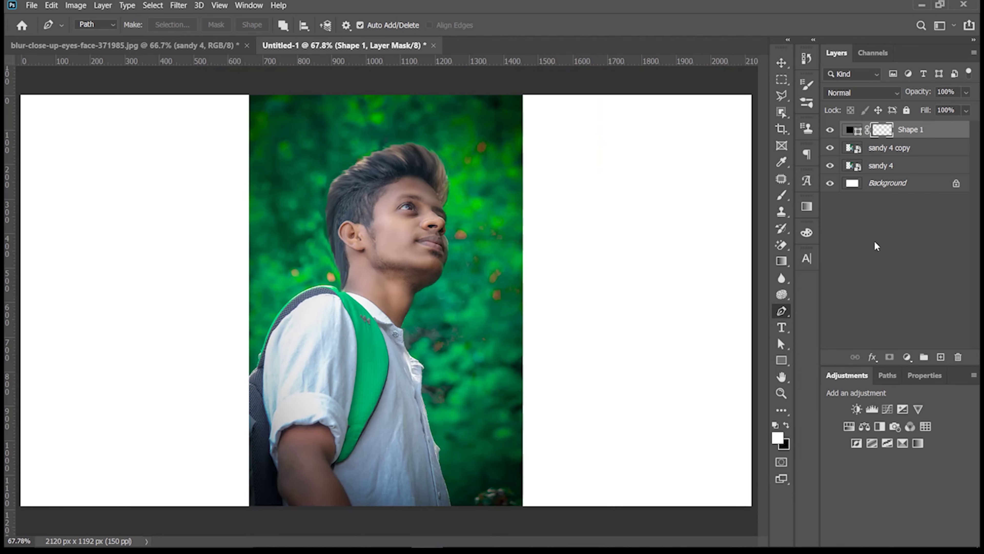
pyautogui.click(831, 166)
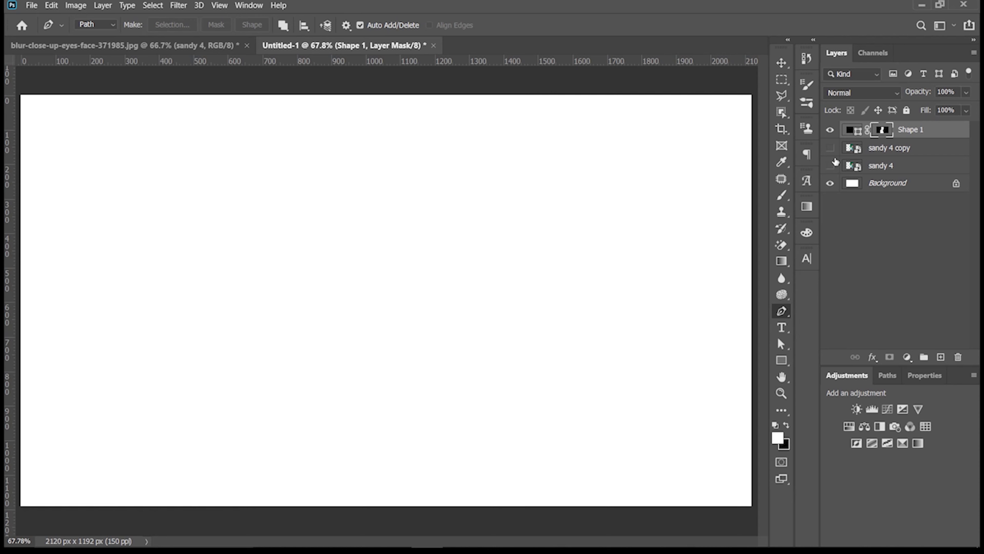
pyautogui.click(830, 147)
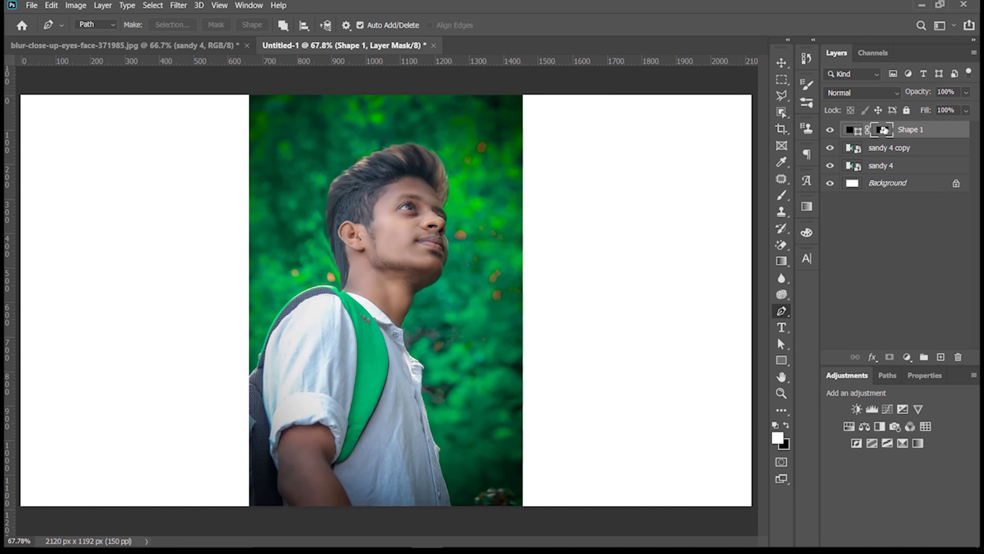
pyautogui.moveTo(884, 130); pyautogui.dragTo(881, 149)
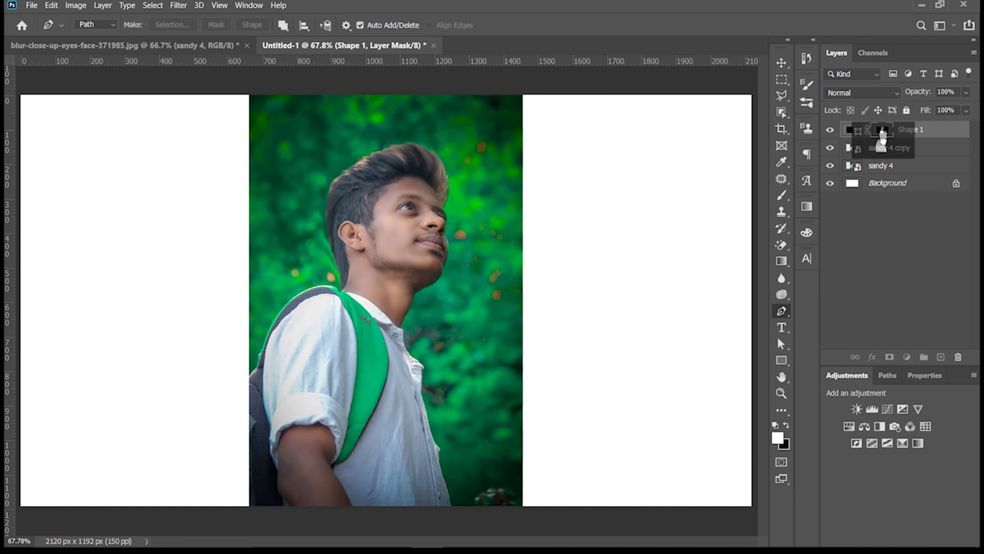
pyautogui.click(830, 130)
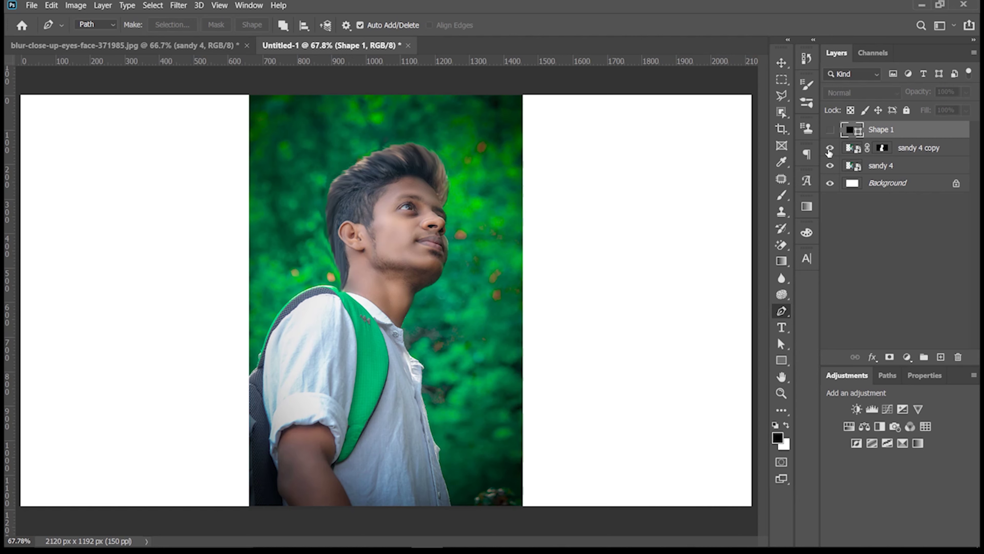
pyautogui.click(830, 147)
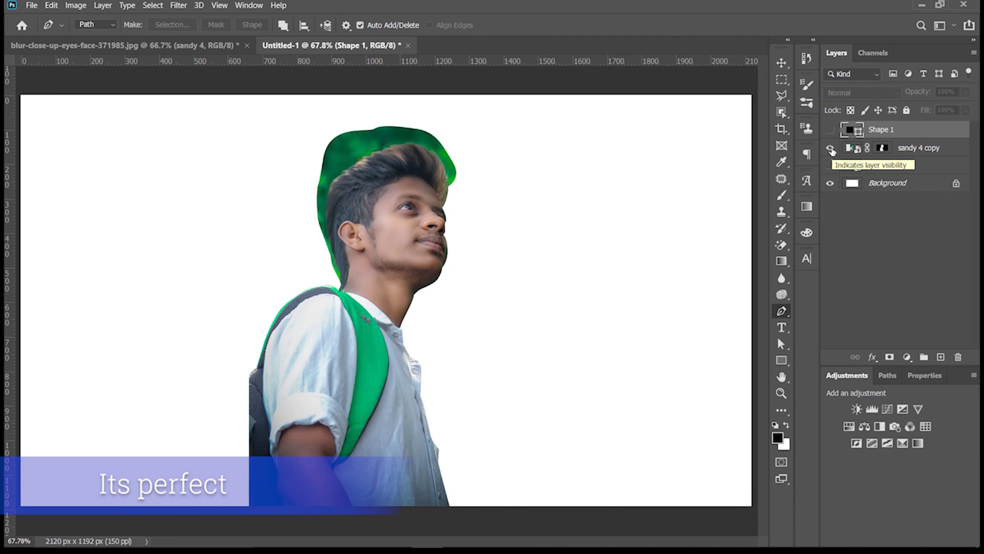
# - Clear the green background beside the head from the sandy 4 copy mask with the Magic Wand
pyautogui.hotkey('ctrl', '+')
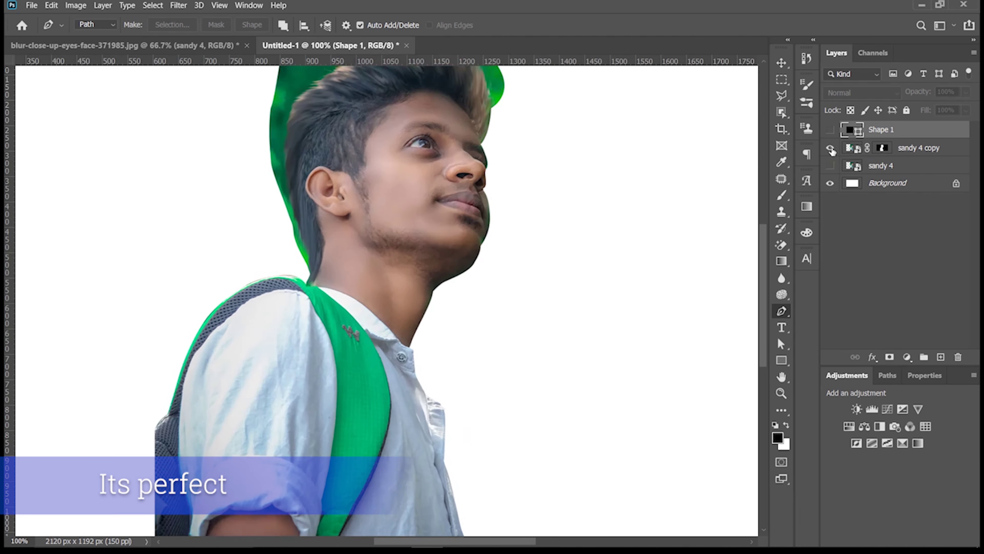
pyautogui.hotkey('ctrl', '+')
pyautogui.moveTo(659, 243); pyautogui.dragTo(804, 460)
pyautogui.click(883, 147)
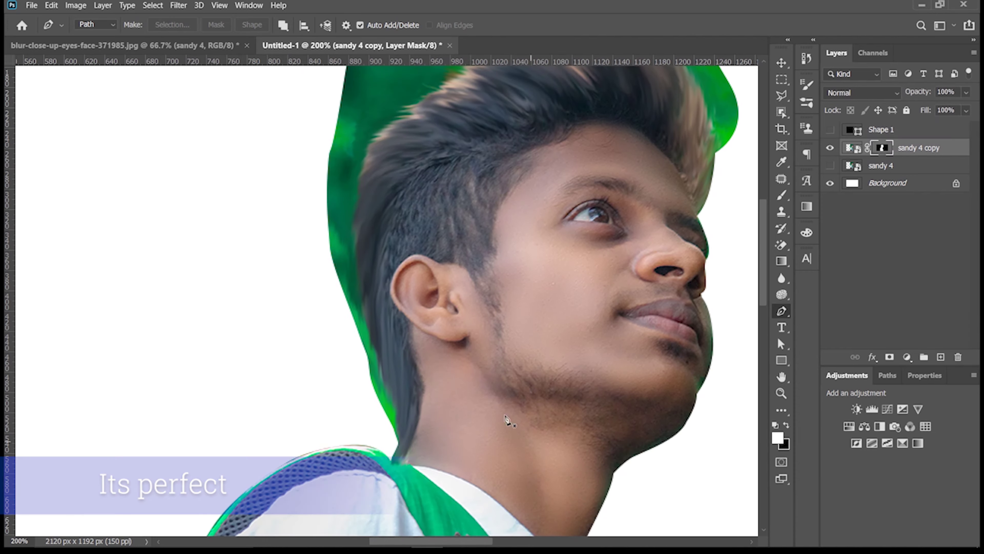
pyautogui.click(781, 112)
pyautogui.click(846, 137)
pyautogui.click(724, 136)
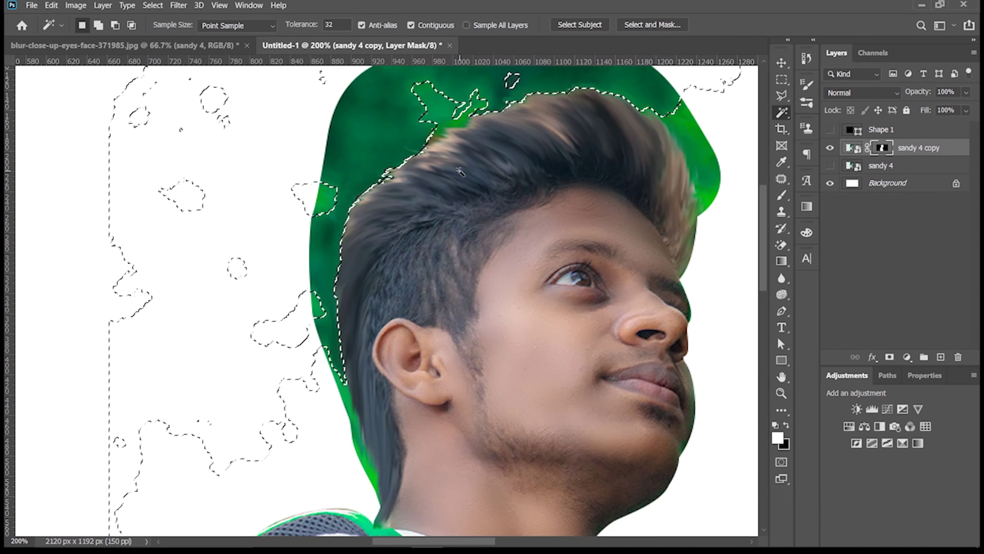
pyautogui.press('v')
# - Paint black on the mask along the hair edges to remove green fringe, then delete Layer 1
pyautogui.press('b')
pyautogui.press('x')
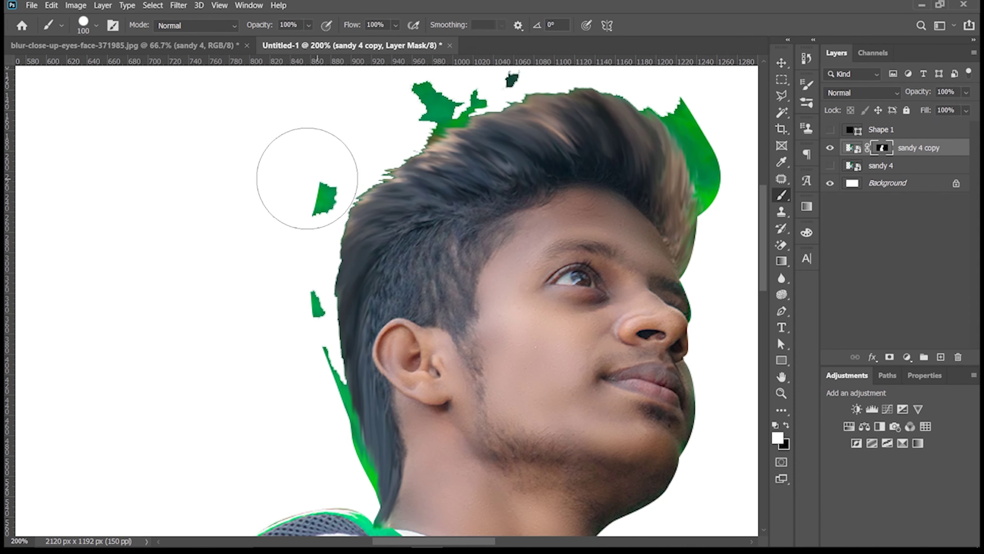
pyautogui.moveTo(323, 194); pyautogui.dragTo(319, 348)
pyautogui.hotkey('ctrl', '+')
pyautogui.hotkey('ctrl', '+')
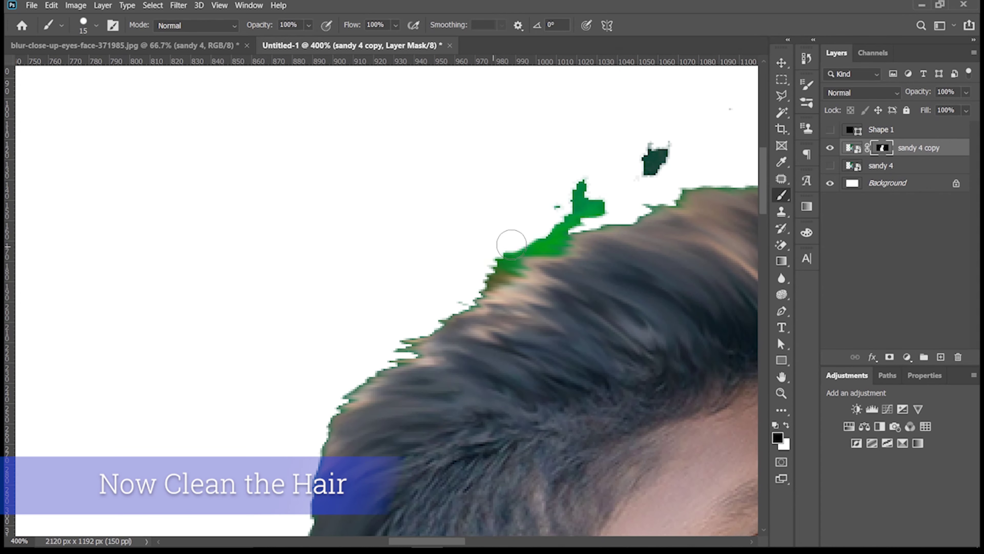
pyautogui.moveTo(511, 244); pyautogui.dragTo(621, 182)
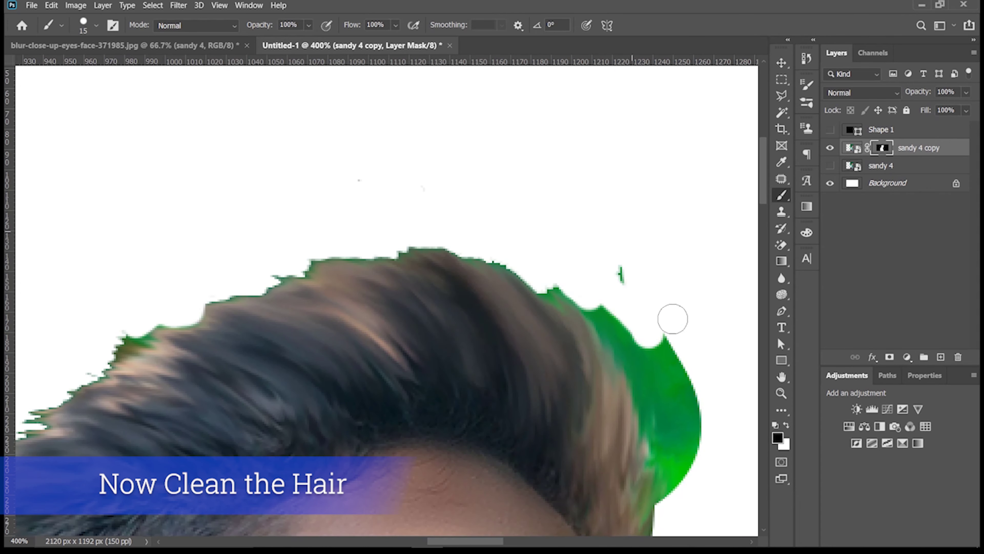
pyautogui.moveTo(672, 319); pyautogui.dragTo(670, 437)
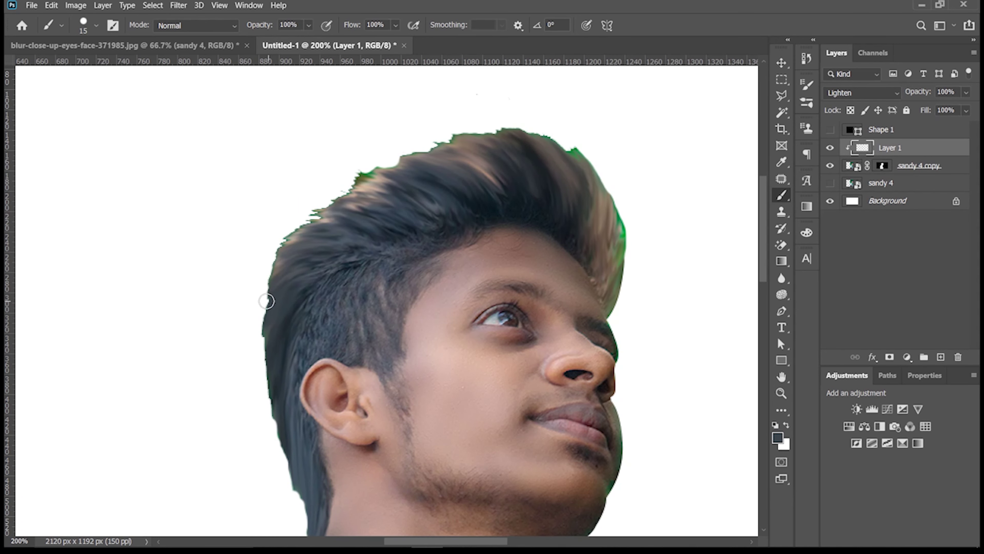
pyautogui.press('Delete')
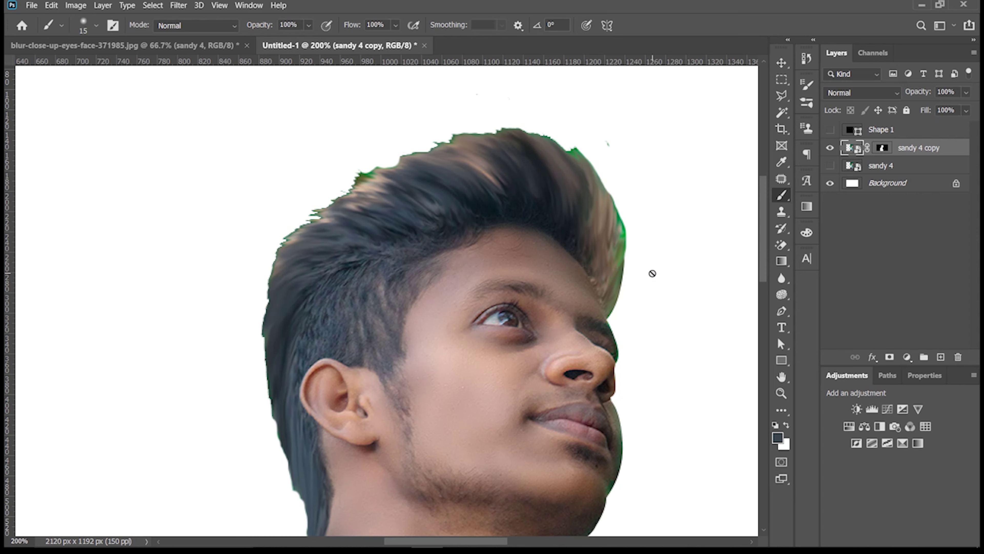
# - Refine the sandy 4 copy mask's hair edge in Select and Mask with Overlay view, then compare against sandy 4
pyautogui.rightClick(881, 157)
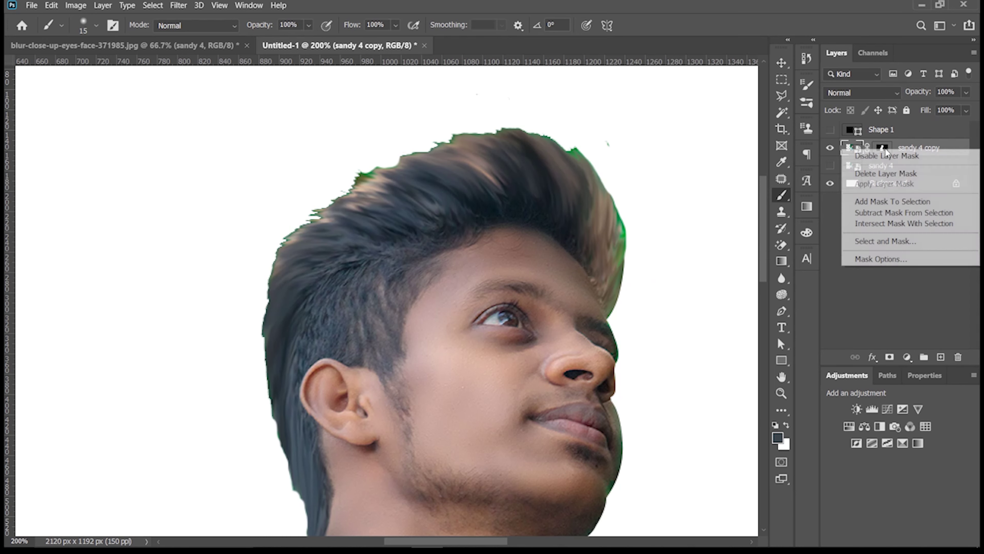
pyautogui.click(888, 242)
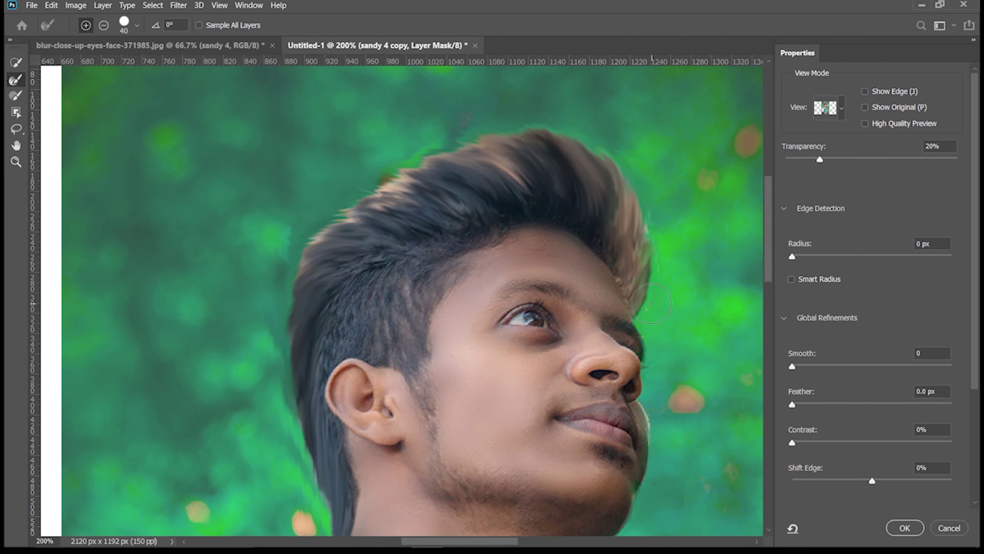
pyautogui.click(825, 108)
pyautogui.click(814, 189)
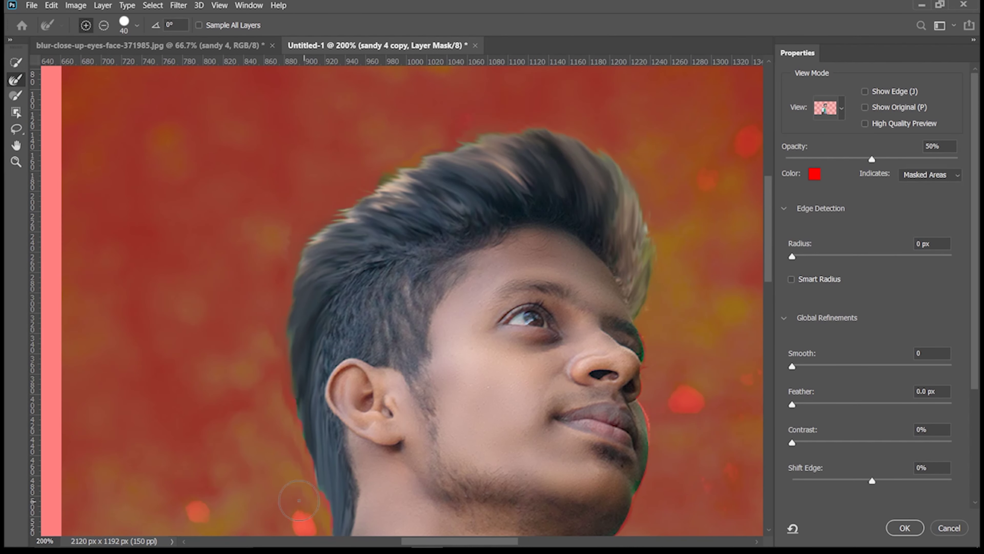
pyautogui.scroll(-3, 317, 387)
pyautogui.press('Return')
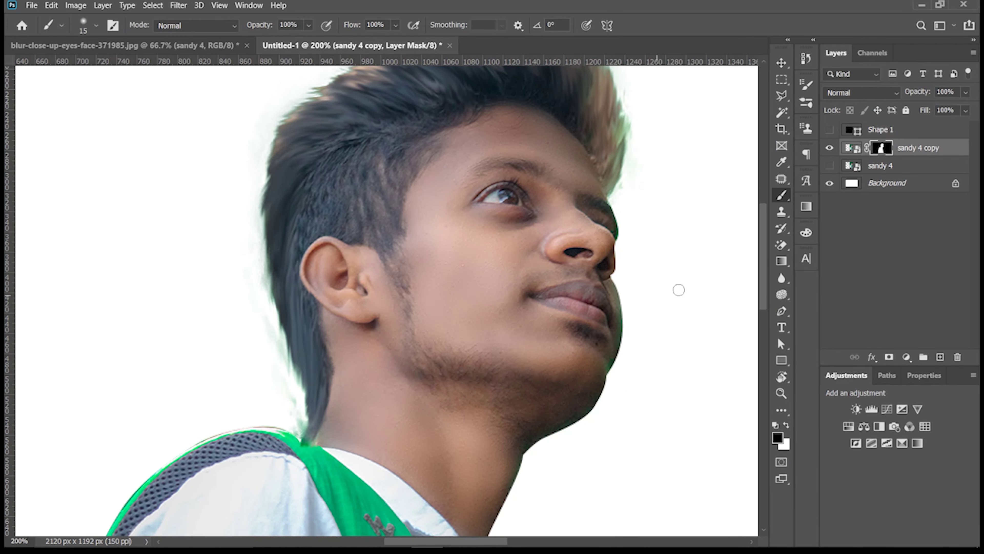
pyautogui.moveTo(410, 372); pyautogui.dragTo(578, 267)
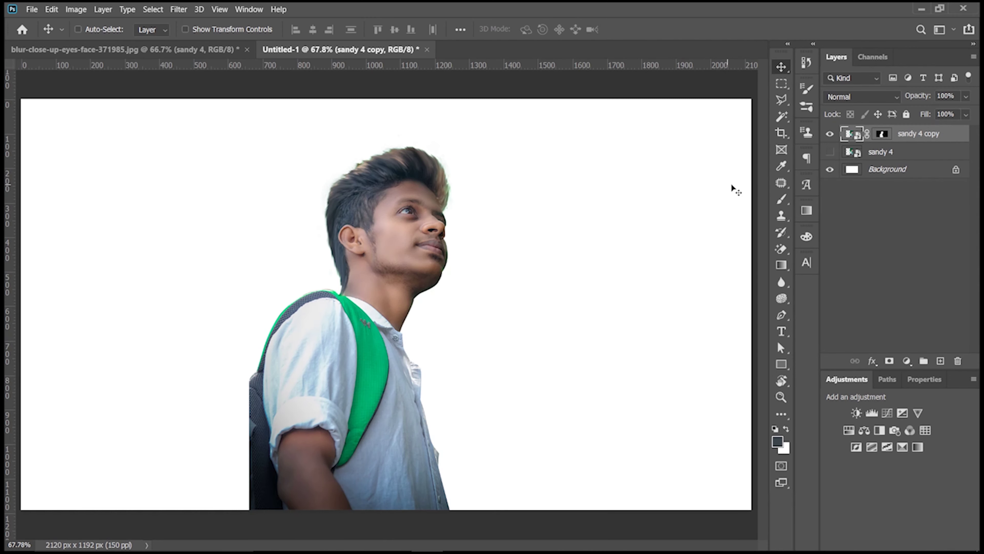
pyautogui.click(829, 152)
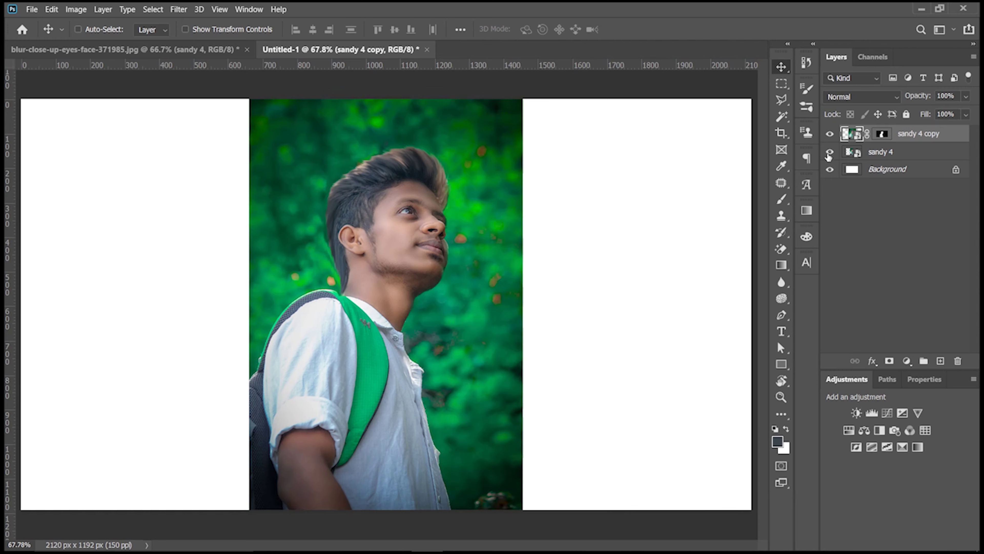
pyautogui.click(828, 154)
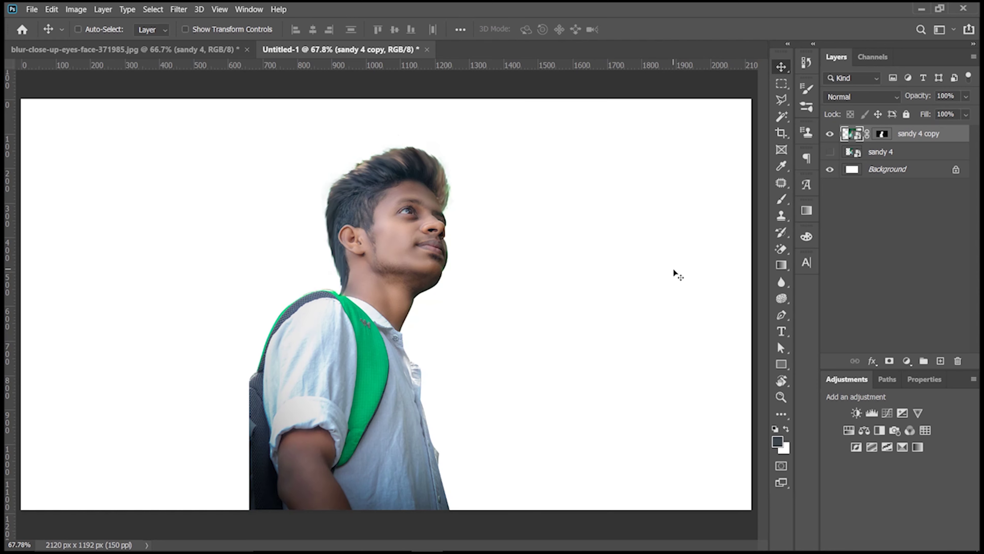
# - Type DYANS as a vertical stack of letters, one per line, right of the face
pyautogui.click(783, 332)
pyautogui.click(513, 247)
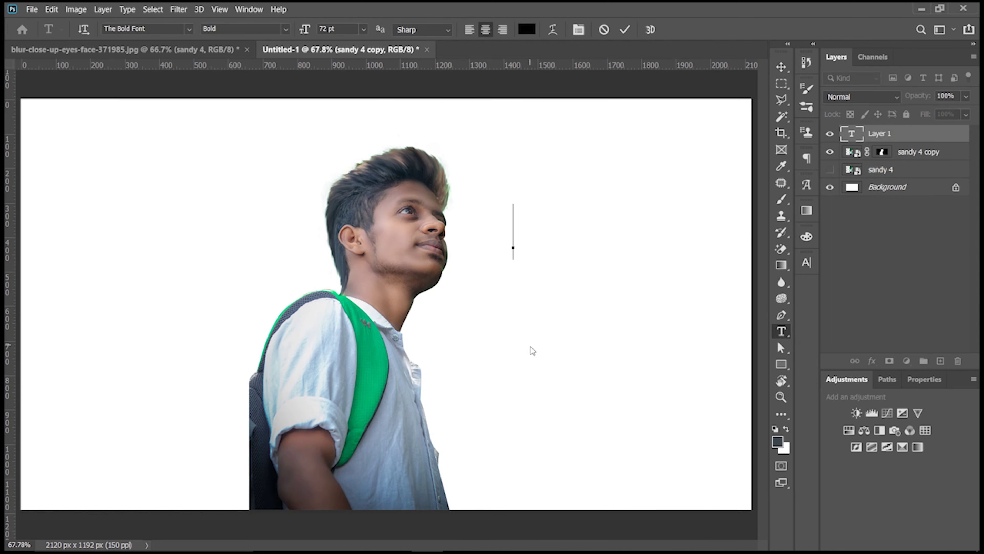
pyautogui.write('D')
pyautogui.press('Return')
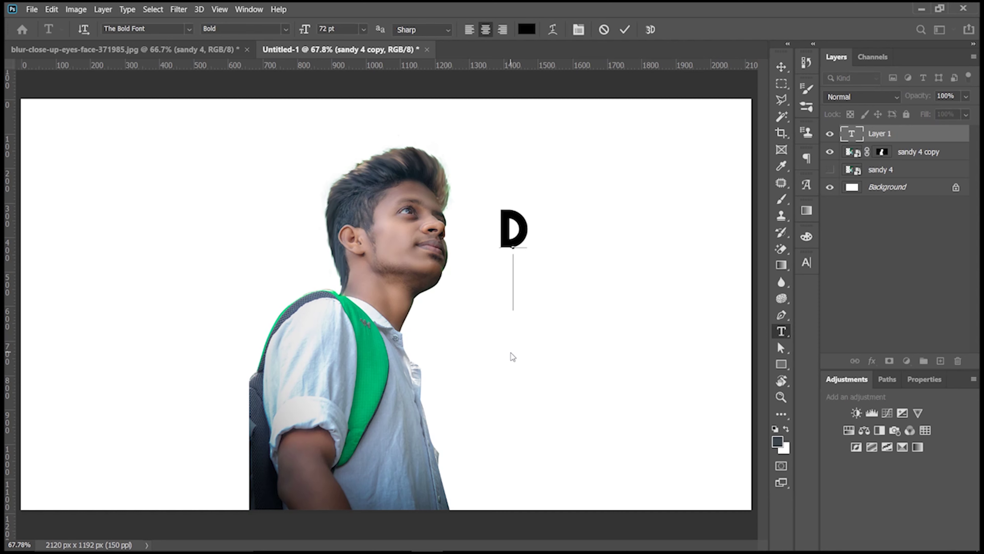
pyautogui.write('Y')
pyautogui.press('Return')
pyautogui.write('A')
pyautogui.press('Return')
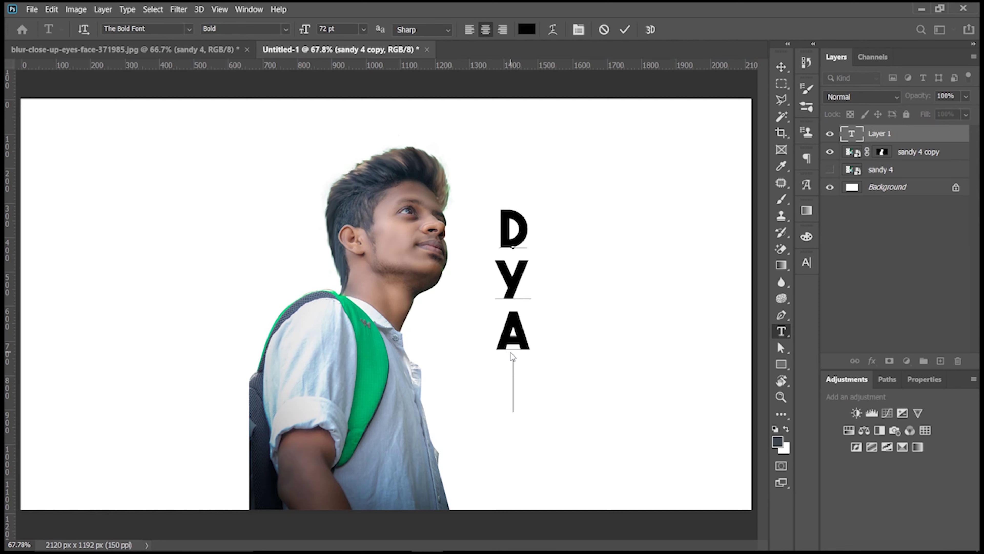
pyautogui.press('Return')
pyautogui.write('S')
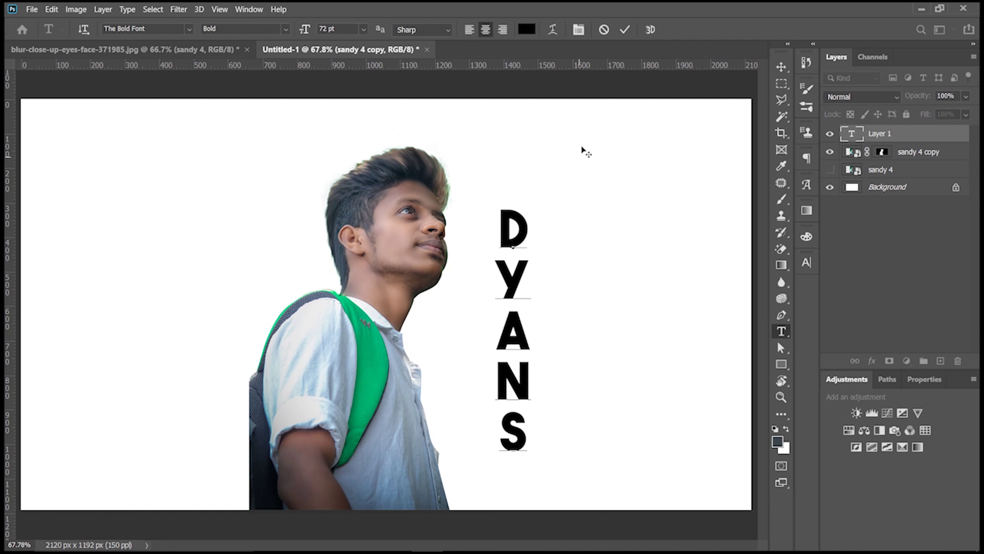
pyautogui.click(623, 31)
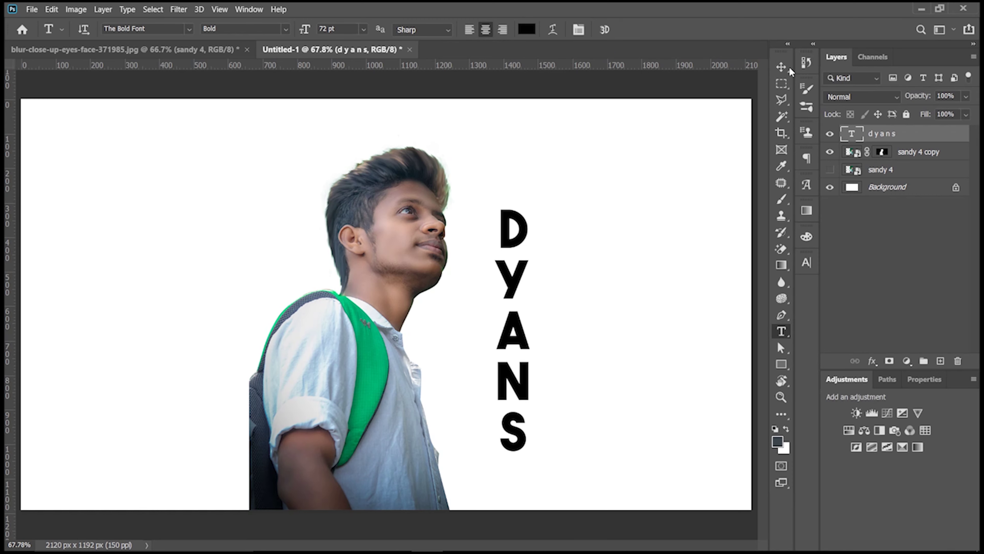
# - Scale DYANS to about 163% to span the canvas height and move it over the man's shoulder
pyautogui.press('v')
pyautogui.press('ctrl')
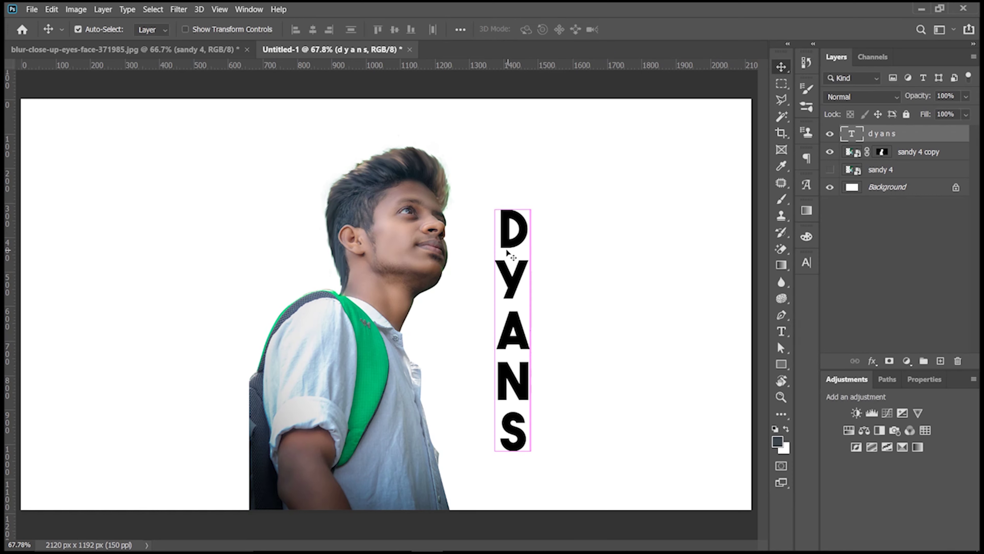
pyautogui.hotkey('ctrl', 't')
pyautogui.moveTo(495, 210)
pyautogui.mouseDown()
pyautogui.moveTo(366, 132)
pyautogui.moveTo(355, 113)
pyautogui.mouseUp()
pyautogui.moveTo(531, 461); pyautogui.dragTo(549, 520)
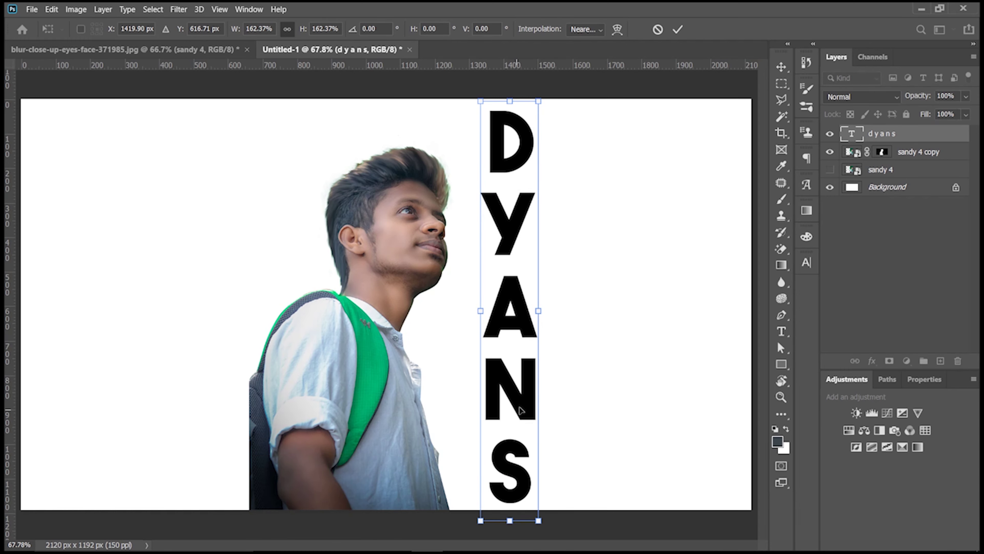
pyautogui.moveTo(520, 411); pyautogui.dragTo(303, 411)
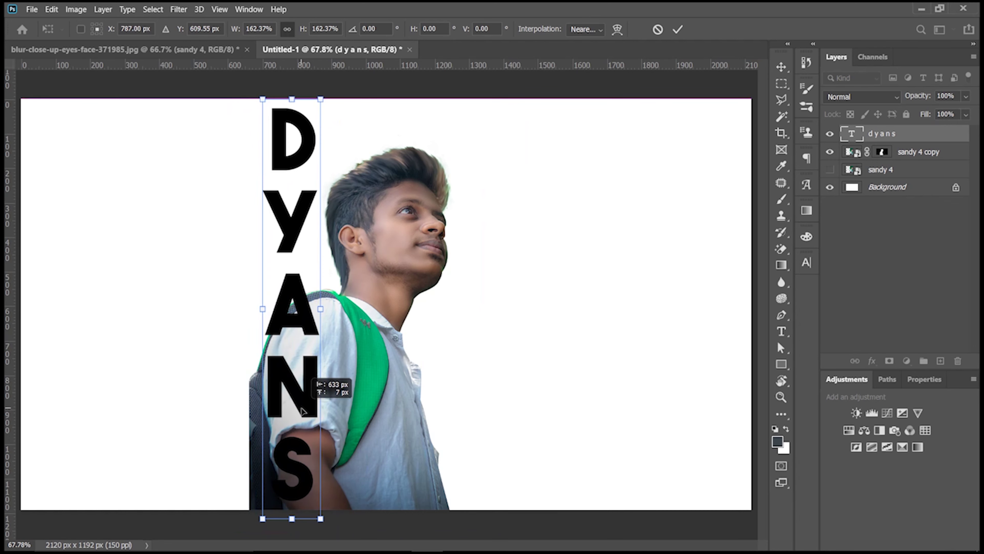
pyautogui.moveTo(303, 411); pyautogui.dragTo(307, 412)
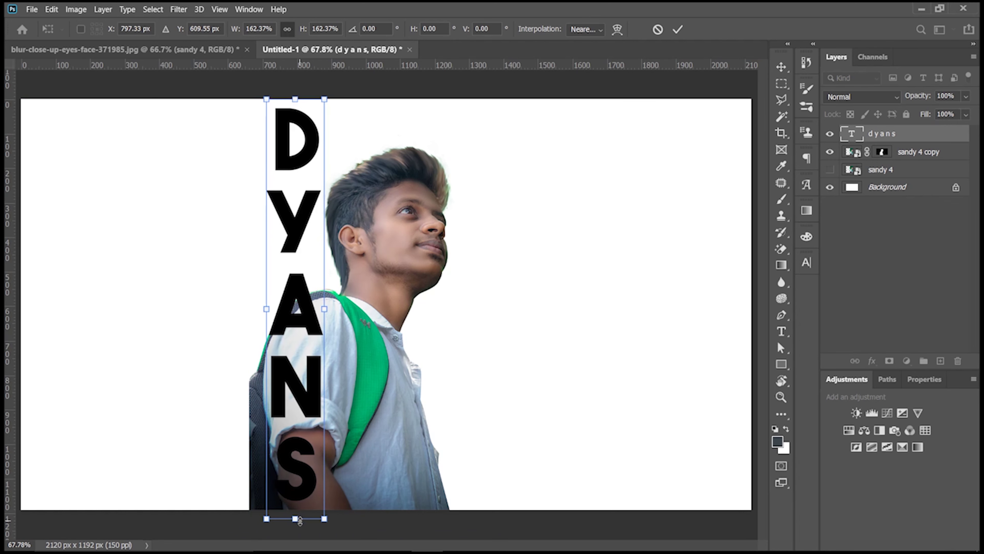
pyautogui.moveTo(299, 520); pyautogui.dragTo(302, 524)
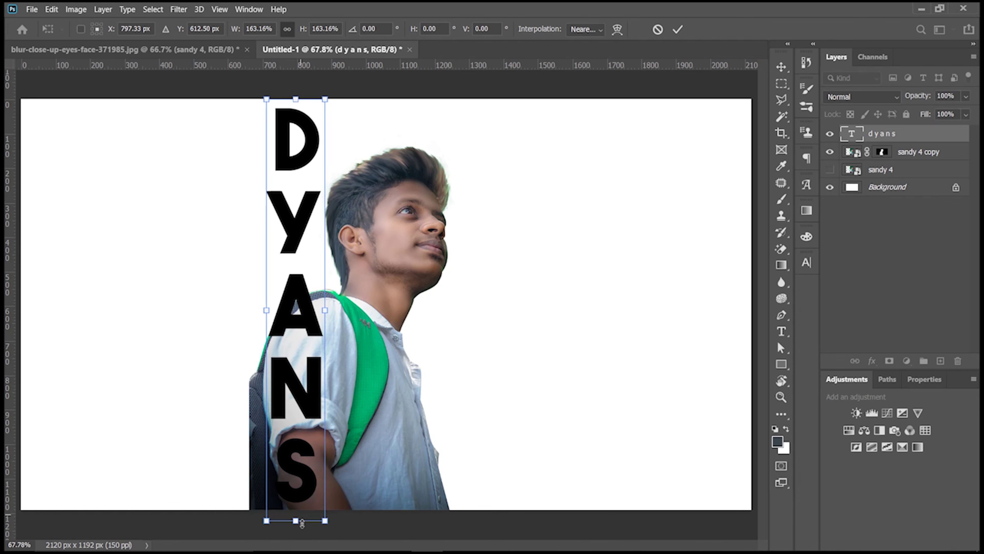
pyautogui.click(678, 30)
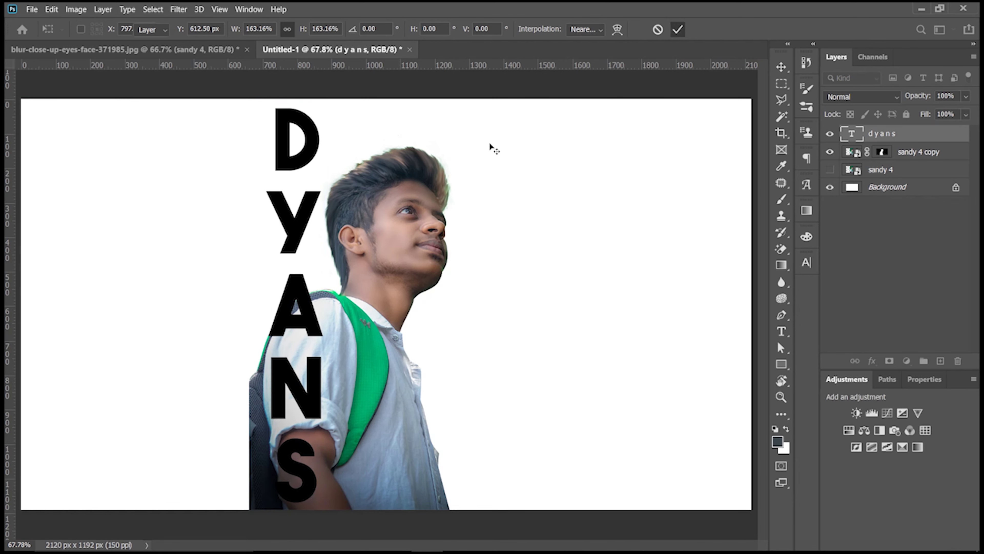
pyautogui.press('ctrl')
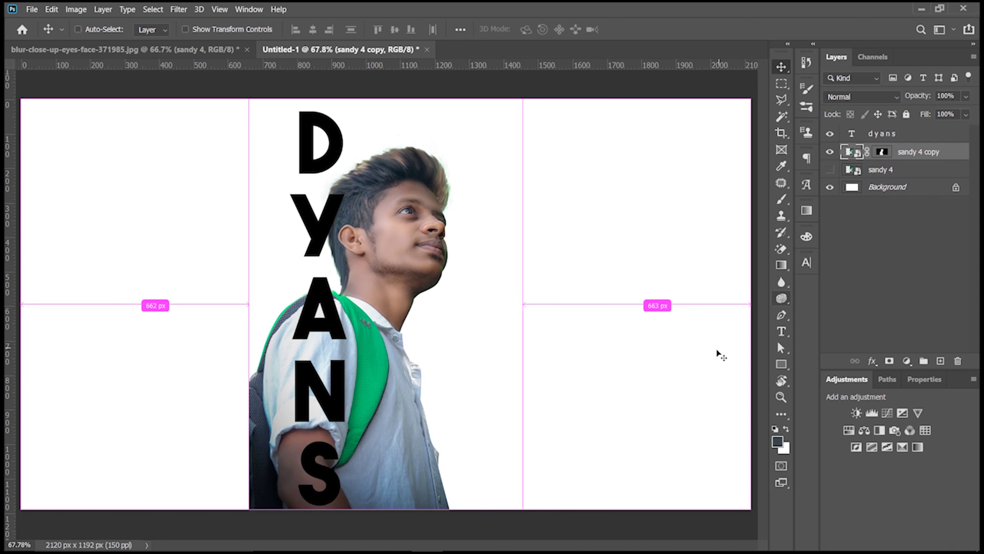
# - Paint black on the sandy 4 copy mask to hide the strap left of the A and N
pyautogui.hotkey('ctrl', 'z')
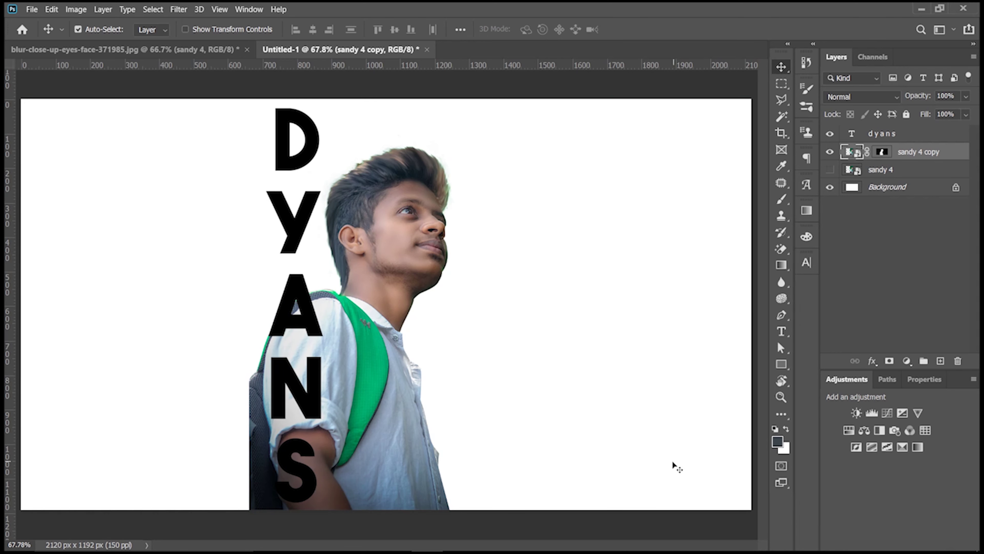
pyautogui.hotkey('ctrl', 'shift', 'z')
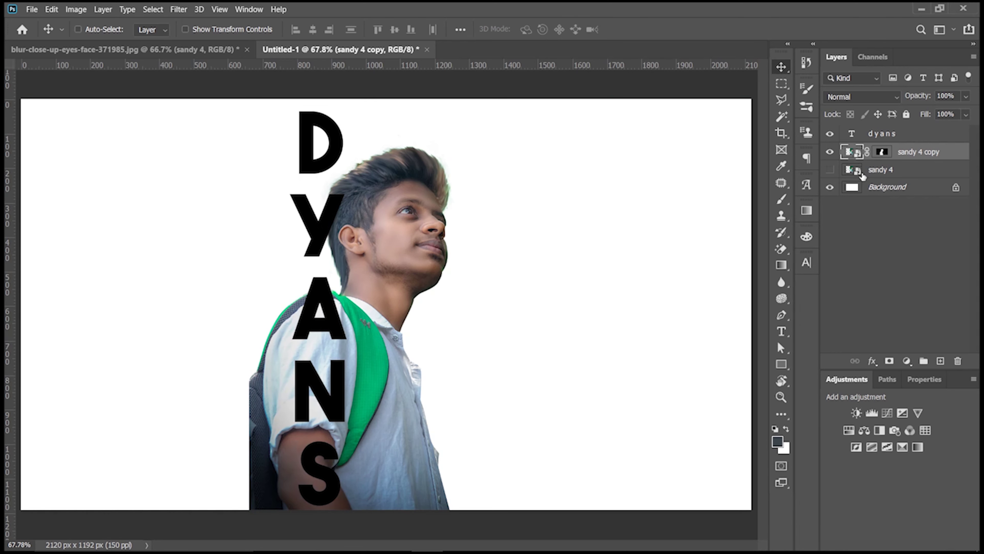
pyautogui.click(882, 152)
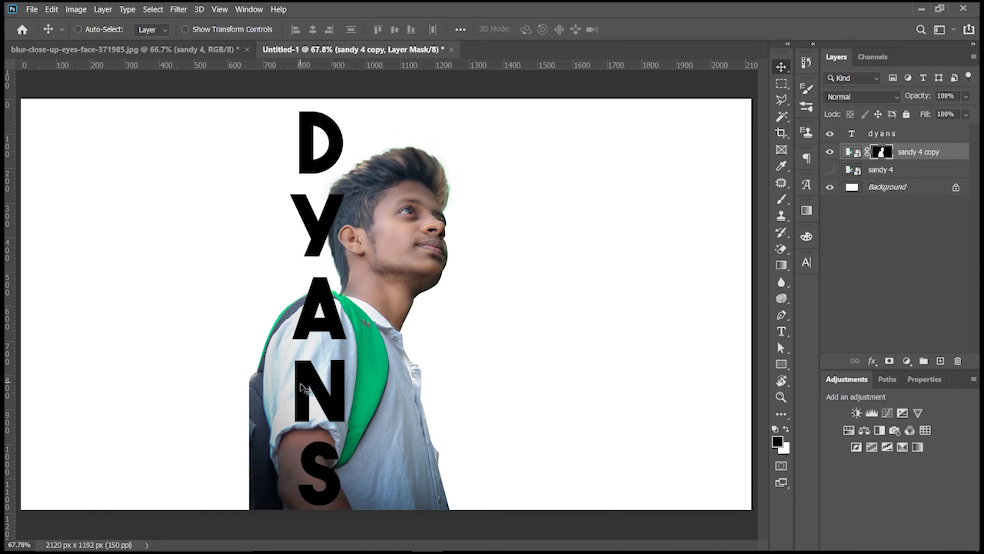
pyautogui.press('b')
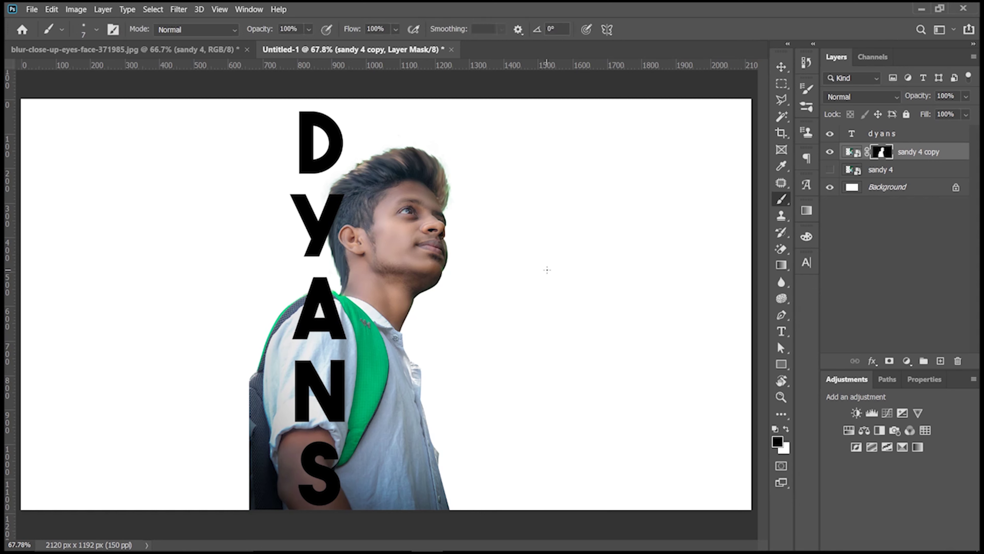
pyautogui.moveTo(303, 304); pyautogui.dragTo(291, 363)
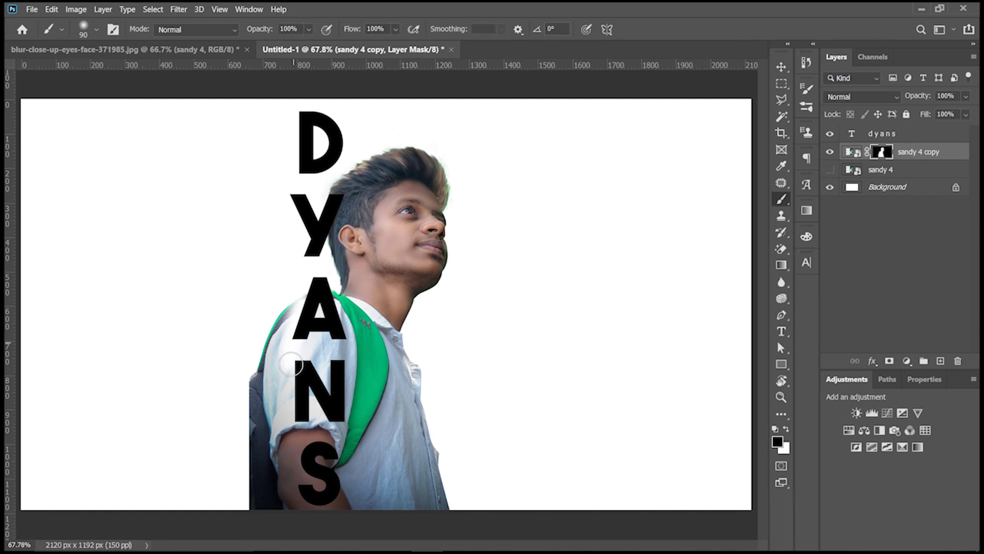
pyautogui.rightClick(481, 272)
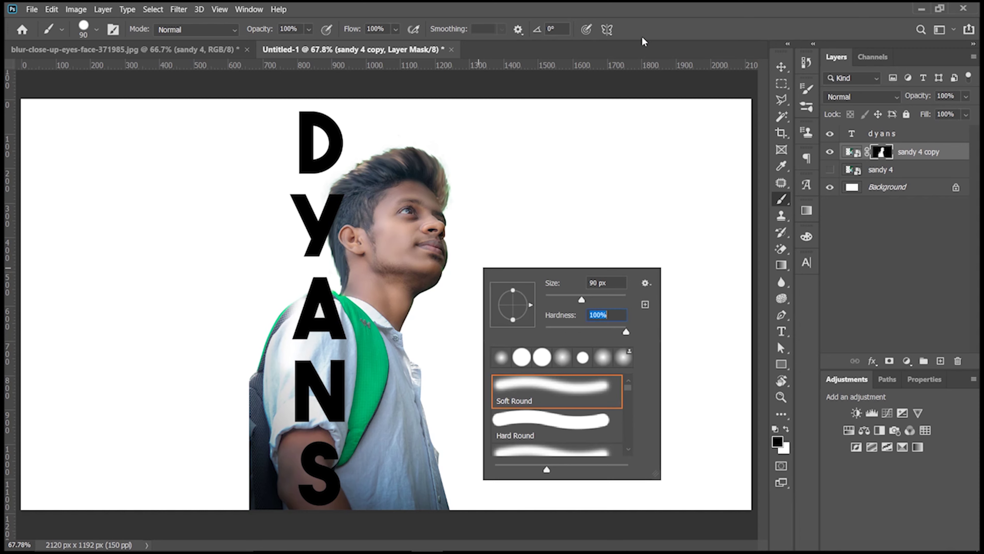
pyautogui.press('Return')
pyautogui.moveTo(298, 308)
pyautogui.mouseDown()
pyautogui.moveTo(297, 383)
pyautogui.moveTo(302, 328)
pyautogui.moveTo(246, 402)
pyautogui.moveTo(246, 440)
pyautogui.moveTo(268, 458)
pyautogui.moveTo(273, 430)
pyautogui.moveTo(257, 467)
pyautogui.moveTo(246, 439)
pyautogui.mouseUp()
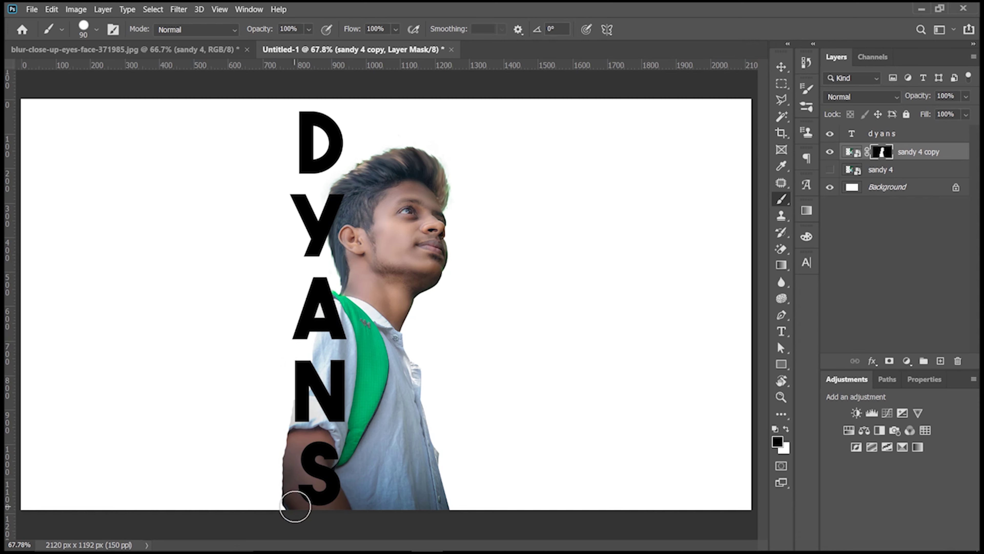
# - Mask the forearm left of the S, then paint white to restore the arm edge around it
pyautogui.moveTo(294, 506); pyautogui.dragTo(295, 405)
pyautogui.moveTo(296, 405); pyautogui.dragTo(298, 519)
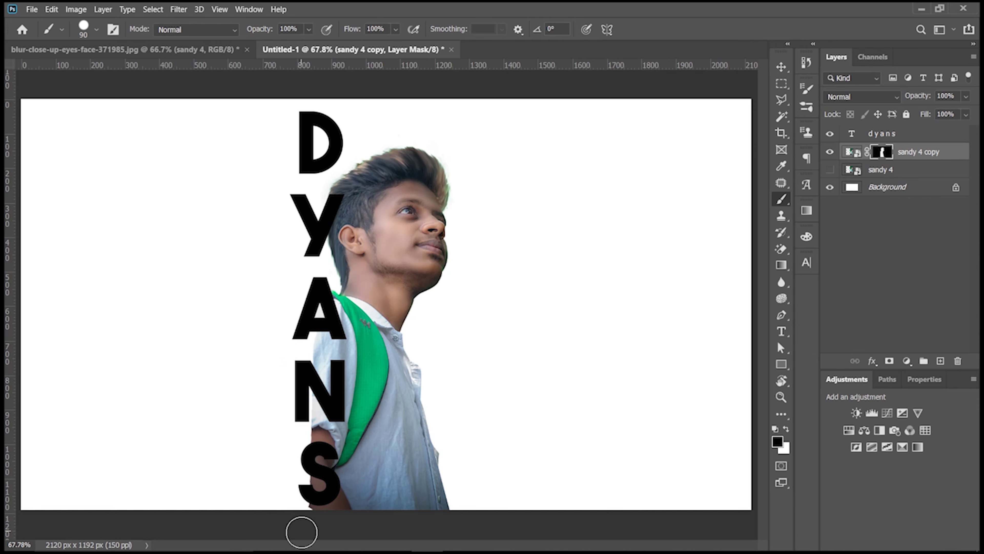
pyautogui.moveTo(302, 519); pyautogui.dragTo(294, 297)
pyautogui.hotkey('ctrl', 'z')
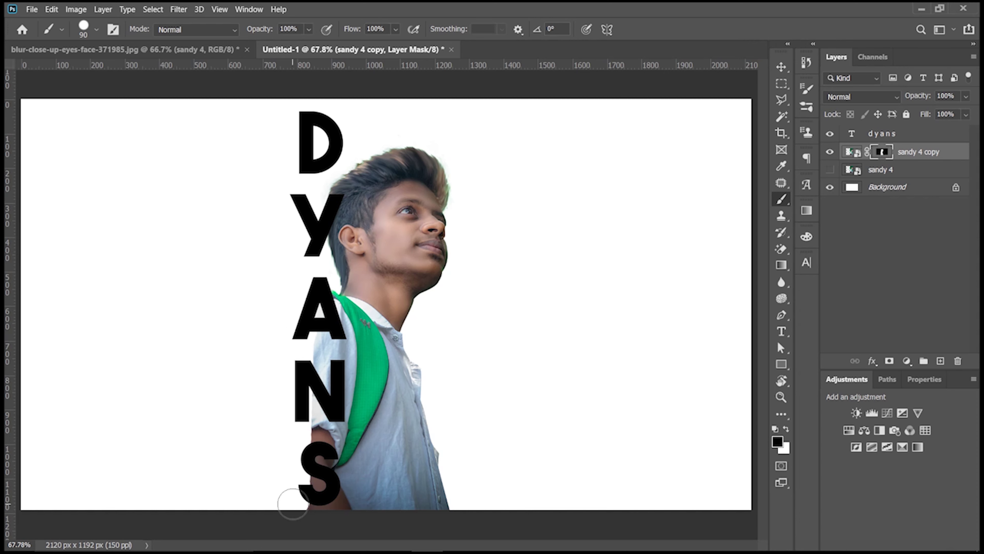
pyautogui.hotkey('ctrl', 'z')
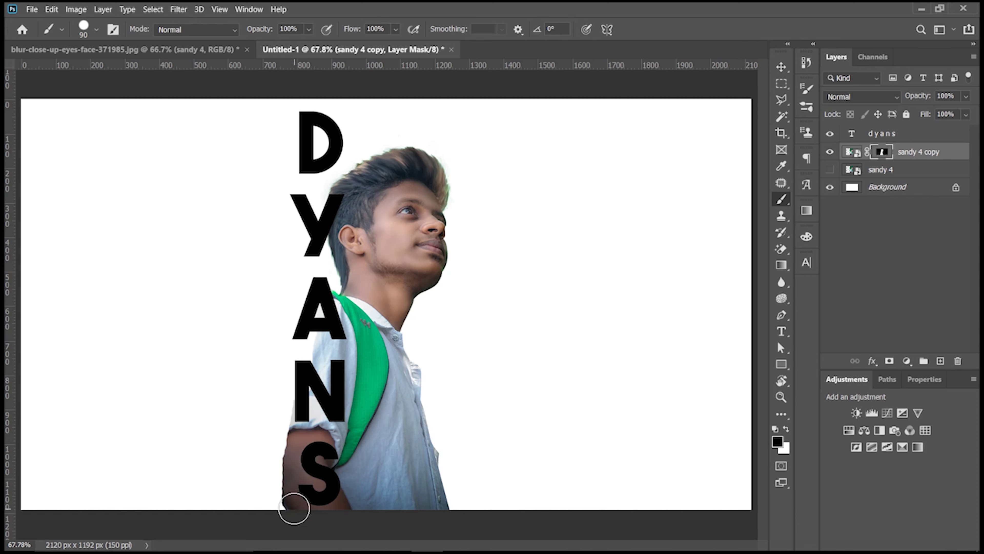
pyautogui.keyDown('shift'); pyautogui.click(294, 295); pyautogui.keyUp('shift')
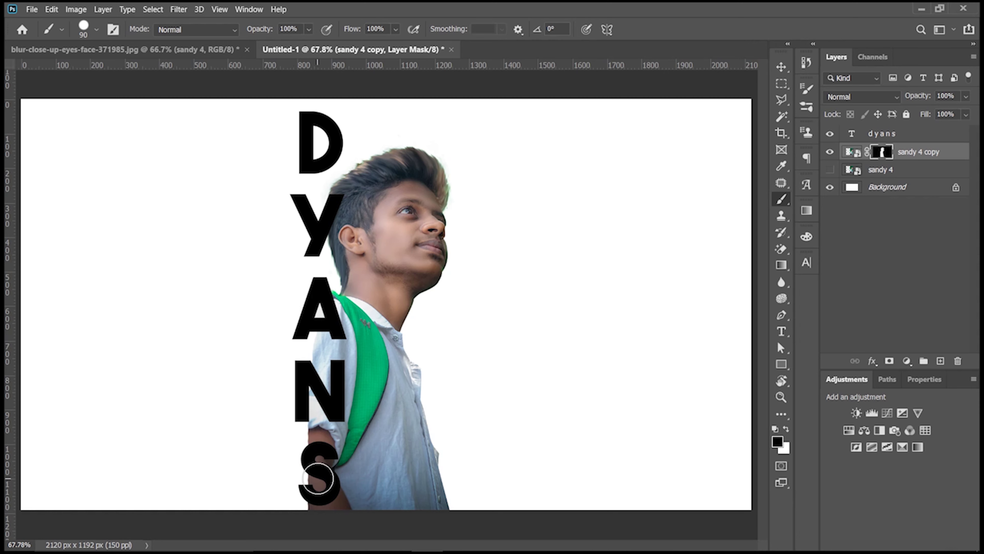
pyautogui.press('x')
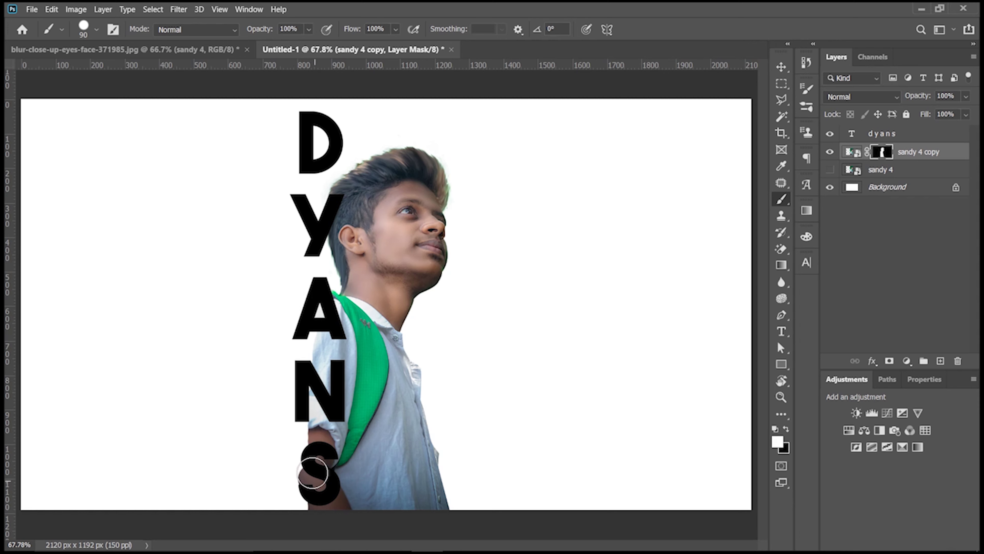
pyautogui.moveTo(312, 473); pyautogui.dragTo(322, 481)
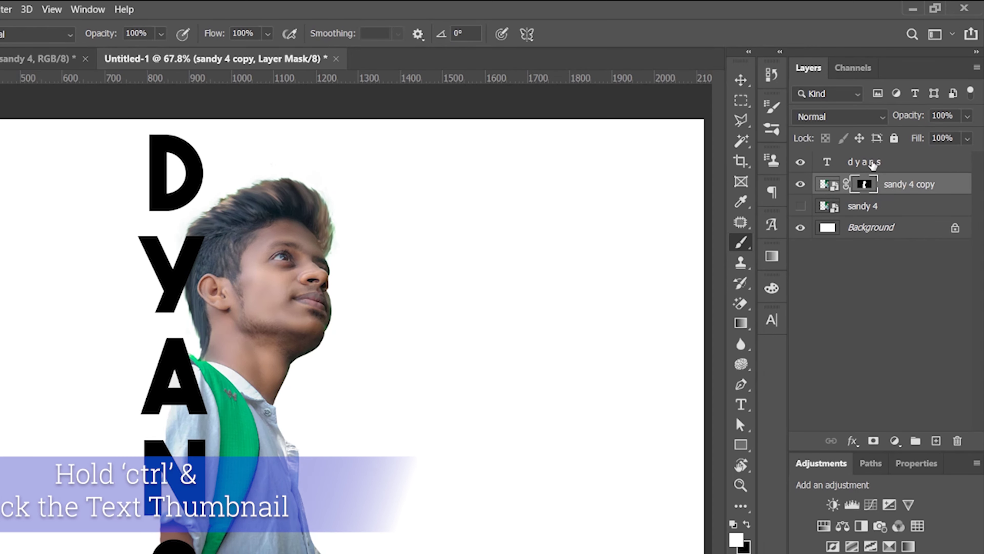
# - Load and expand the DYANS letter selection, fill it into the sandy 4 copy mask, then deselect
pyautogui.click(848, 141)
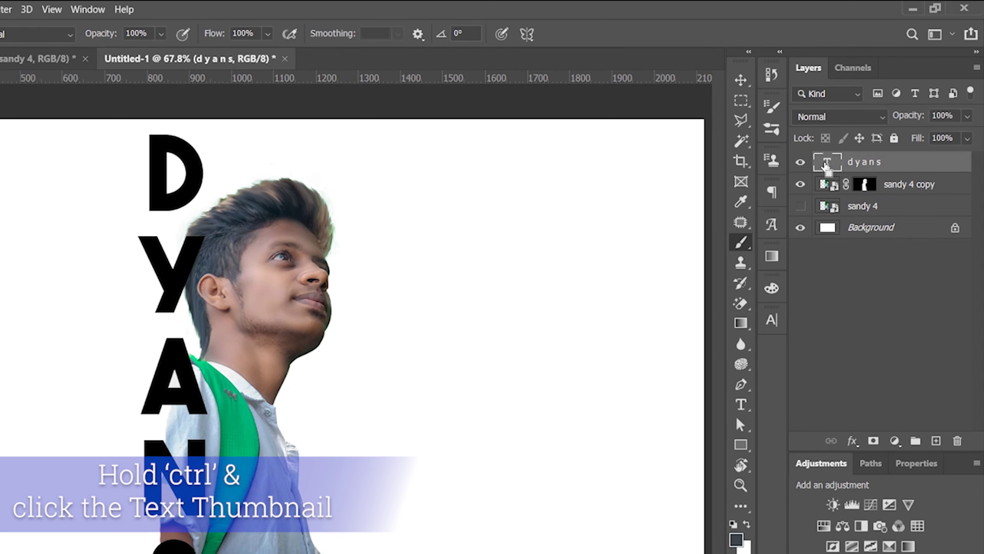
pyautogui.keyDown('ctrl'); pyautogui.click(826, 165); pyautogui.keyUp('ctrl')
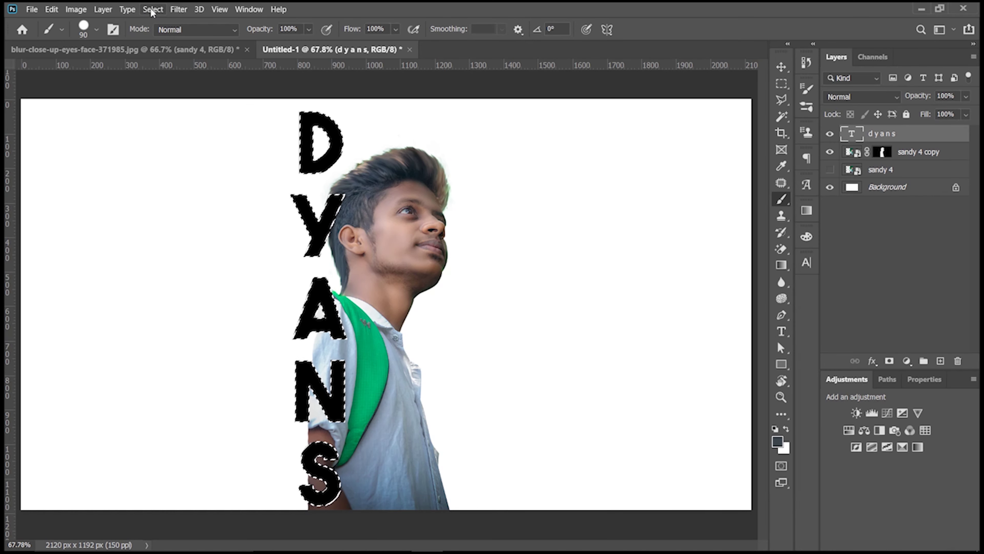
pyautogui.click(153, 9)
pyautogui.moveTo(164, 179)
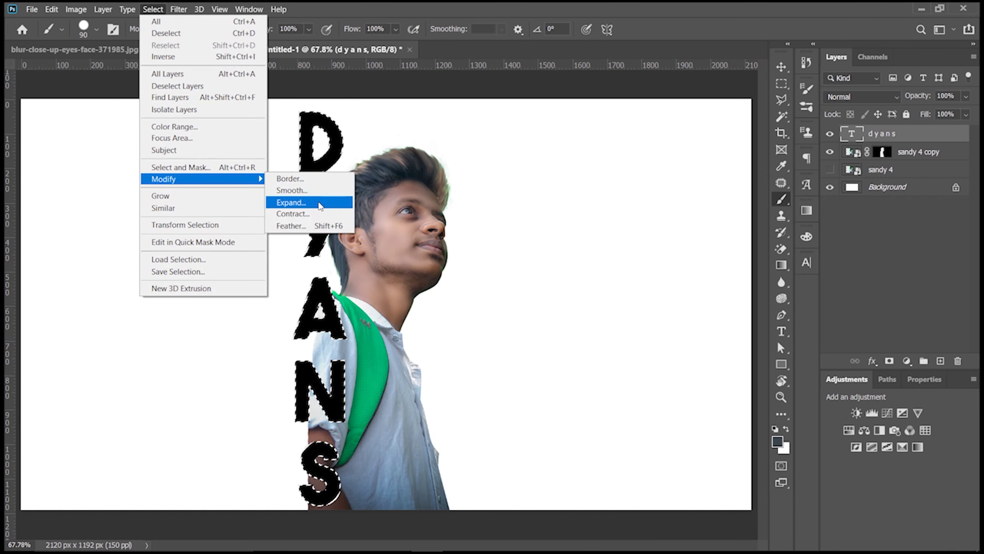
pyautogui.click(291, 202)
pyautogui.click(586, 176)
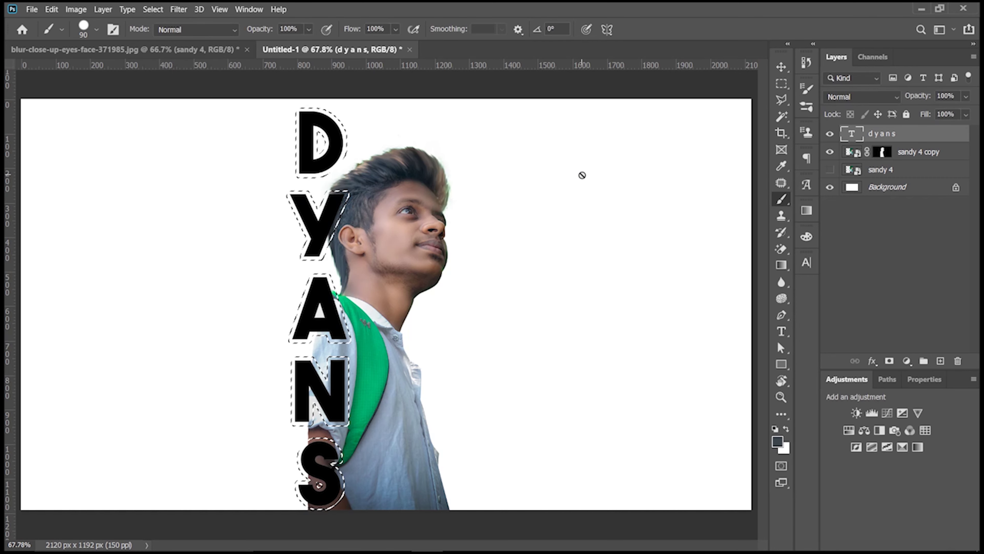
pyautogui.click(883, 151)
pyautogui.press('x')
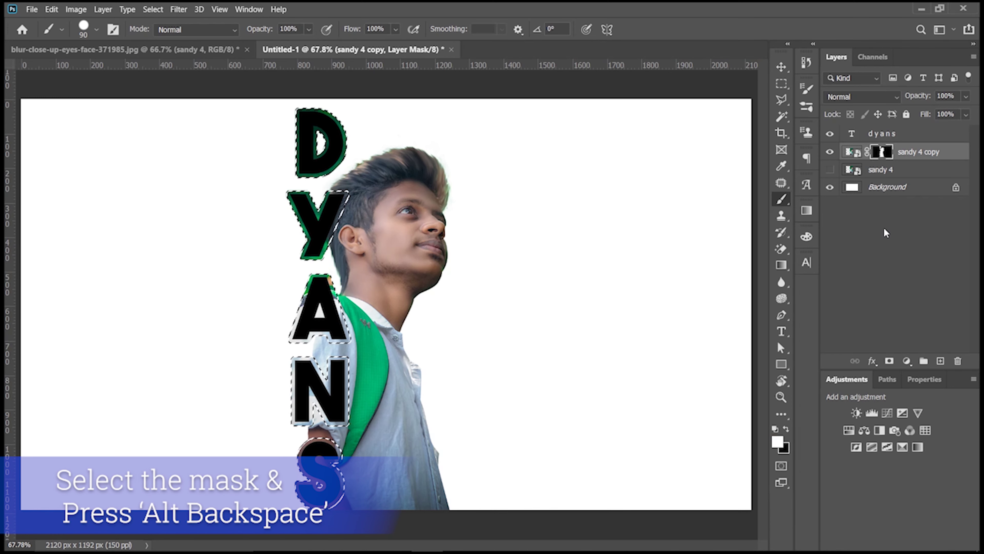
pyautogui.hotkey('alt', 'BackSpace')
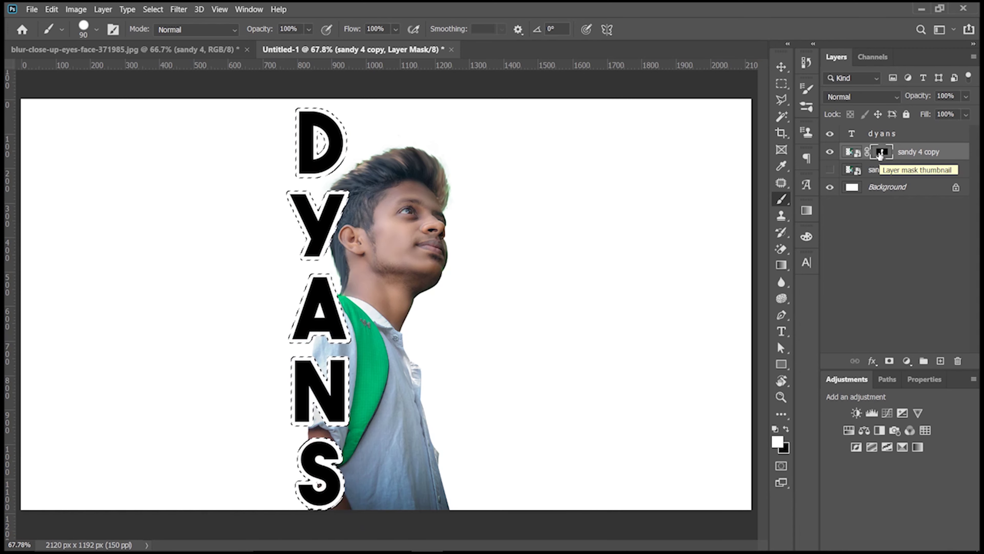
pyautogui.hotkey('ctrl', 'd')
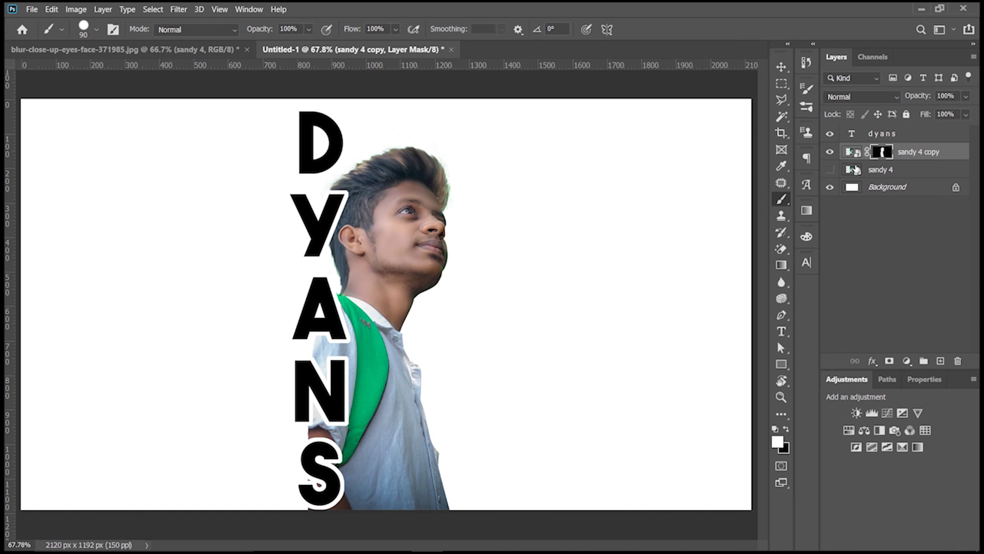
# - Show sandy 4, move it above the dyans text layer, and clip it into the letters
pyautogui.click(880, 170)
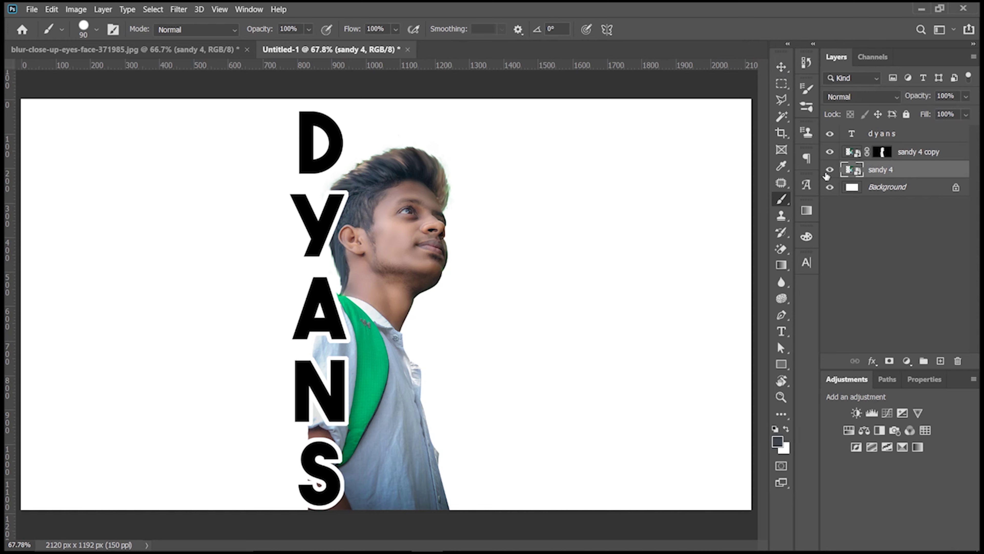
pyautogui.click(830, 170)
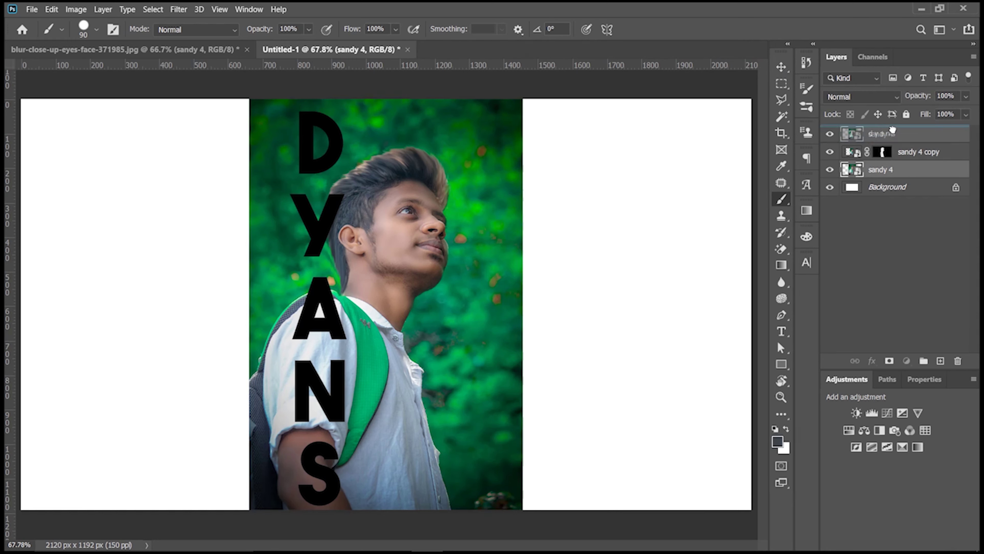
pyautogui.moveTo(884, 170); pyautogui.dragTo(893, 133)
pyautogui.rightClick(910, 141)
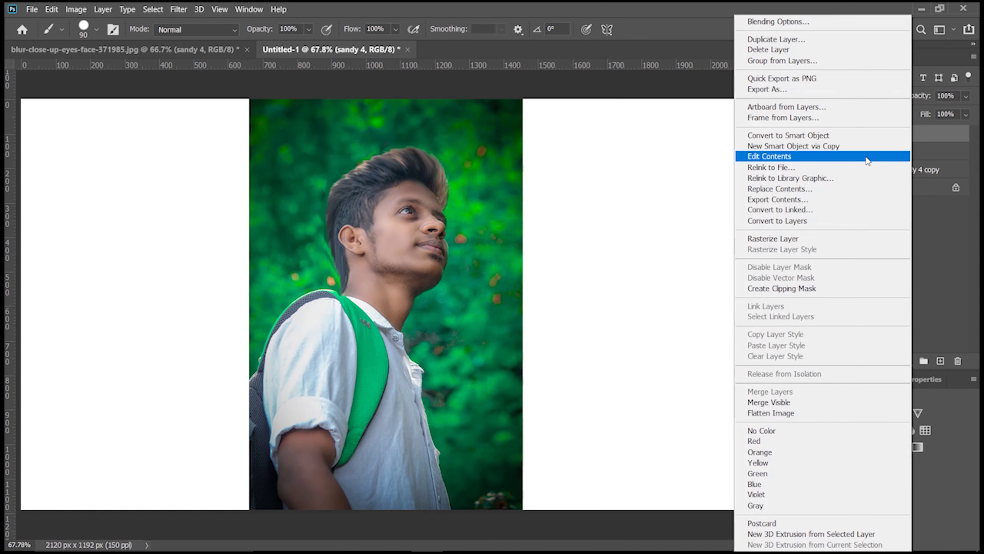
pyautogui.click(802, 289)
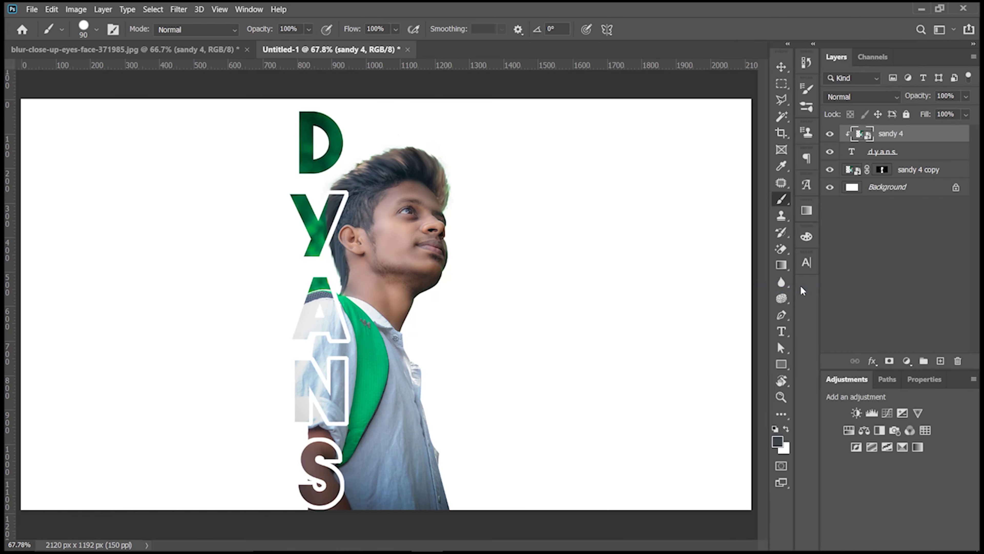
pyautogui.click(829, 134)
# - Add a 'cre' text layer at the top left and scale it up with Free Transform
pyautogui.click(781, 330)
pyautogui.click(90, 197)
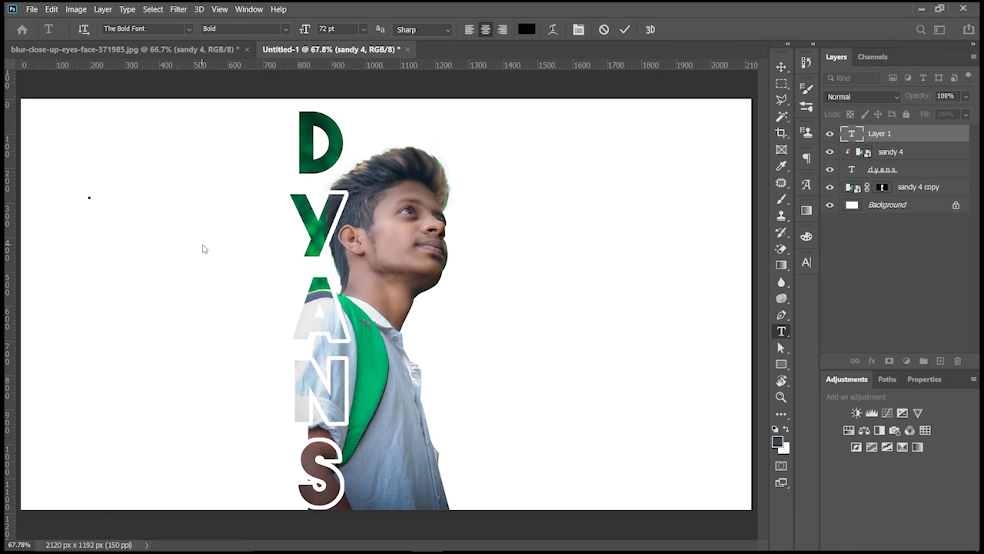
pyautogui.write('cre')
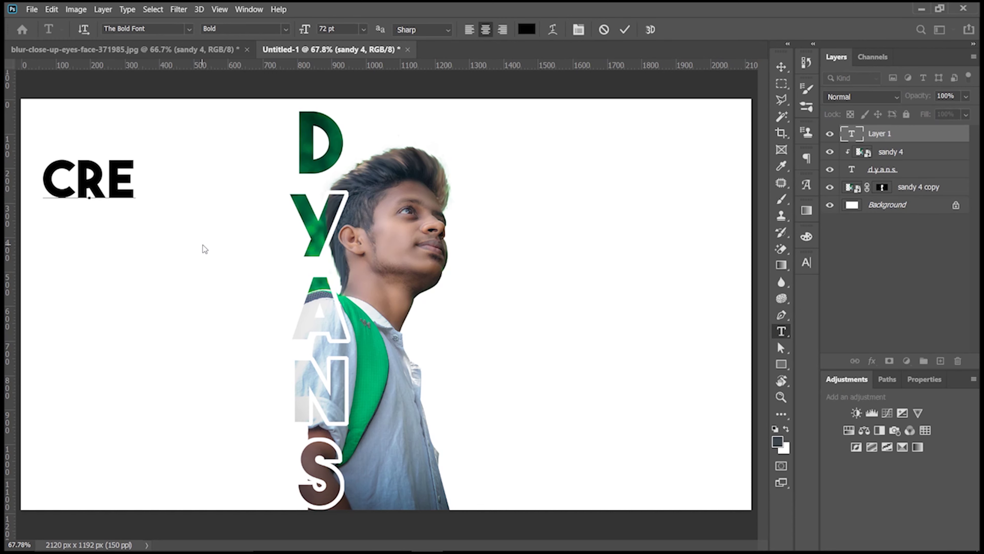
pyautogui.click(625, 30)
pyautogui.hotkey('ctrl', 't')
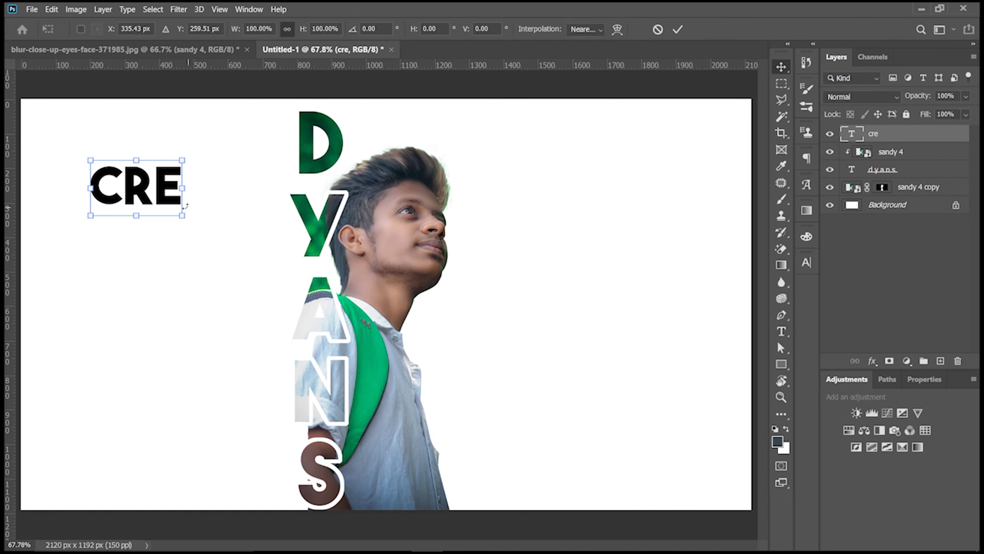
pyautogui.moveTo(170, 190)
pyautogui.mouseDown()
pyautogui.moveTo(190, 221)
pyautogui.moveTo(193, 175)
pyautogui.mouseUp()
pyautogui.press('Return')
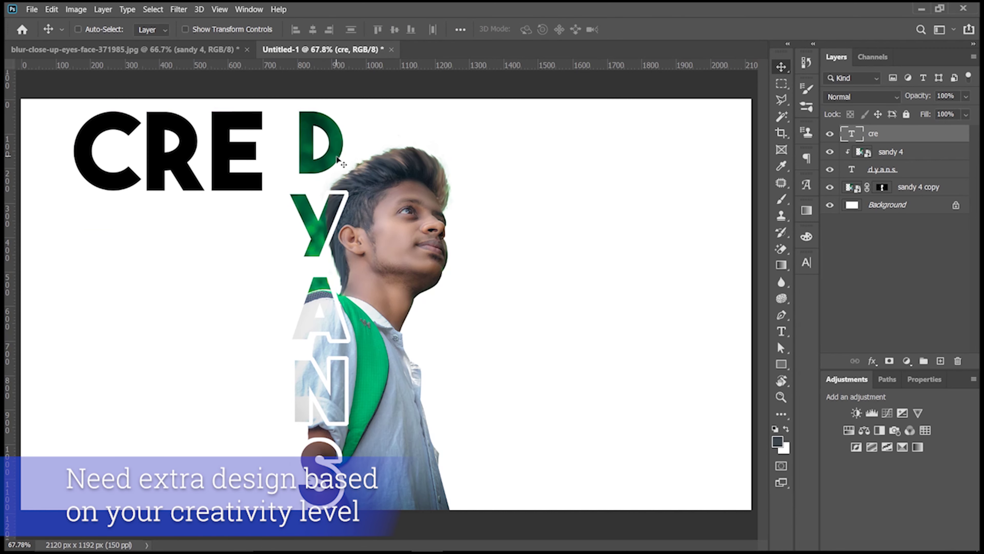
# - Set the CRE text to about 150 pt and move it up level with the D
pyautogui.click(857, 171)
pyautogui.click(807, 262)
pyautogui.click(876, 133)
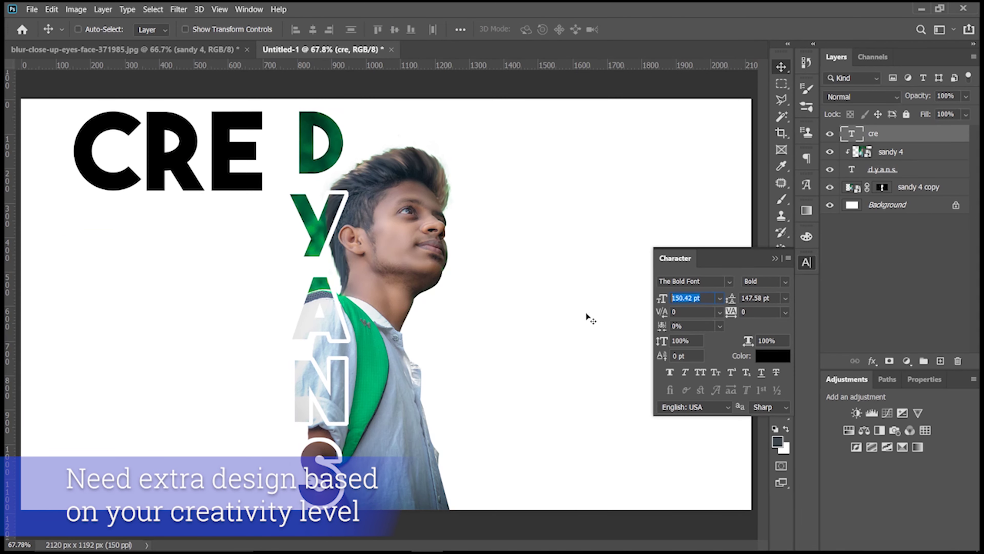
pyautogui.click(774, 260)
pyautogui.moveTo(222, 190); pyautogui.dragTo(227, 174)
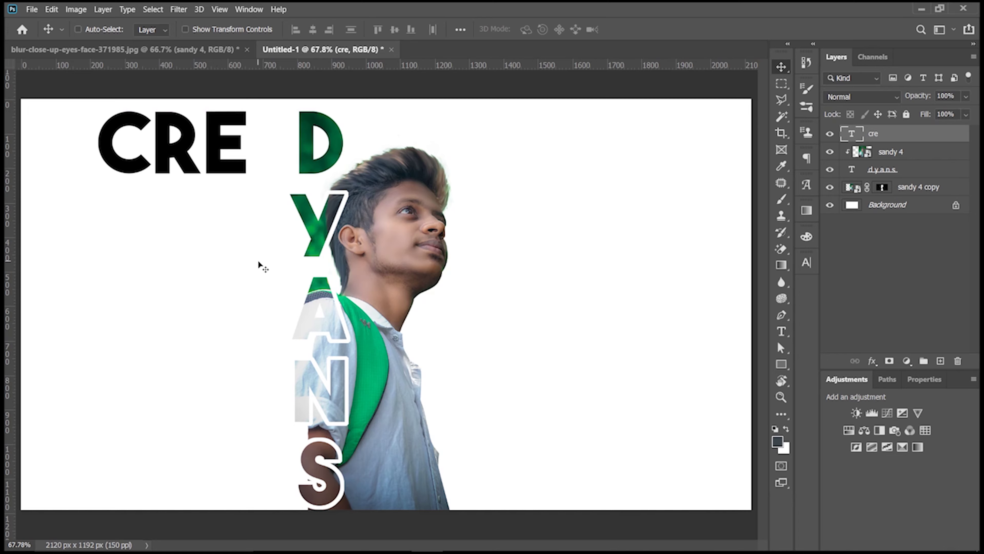